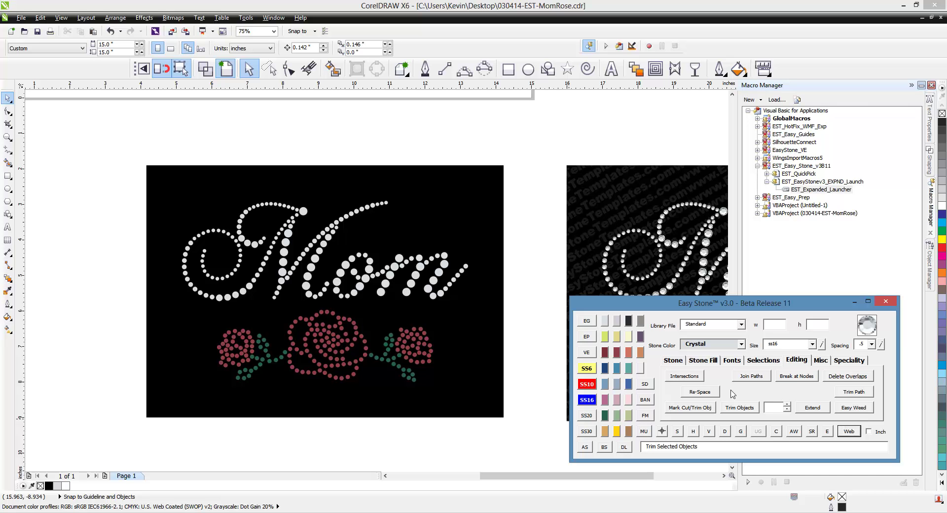
Step: Review the ways to launch Easy Stone v3.0, including the EST_Expanded_Launcher macro and where to find the Macro Manager
{"action": "left_click", "coordinate": [764, 73]}
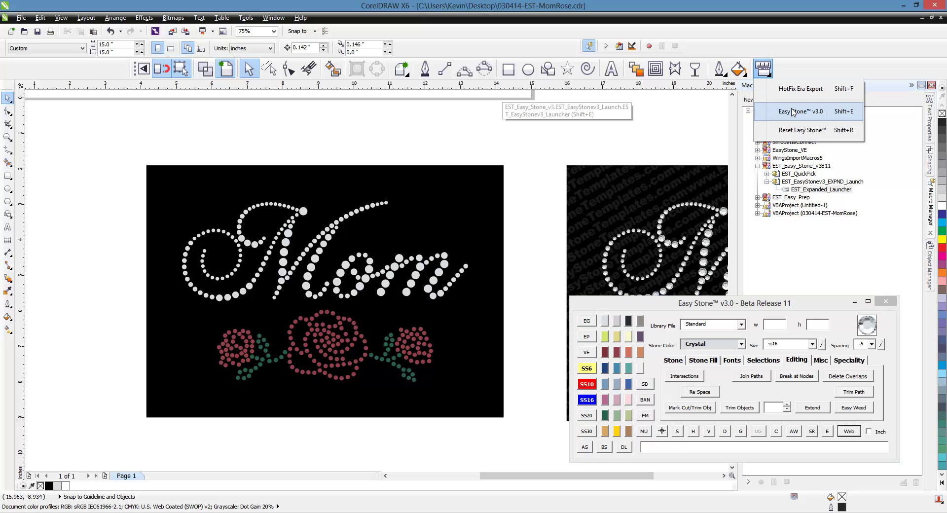
{"action": "left_click", "coordinate": [809, 67]}
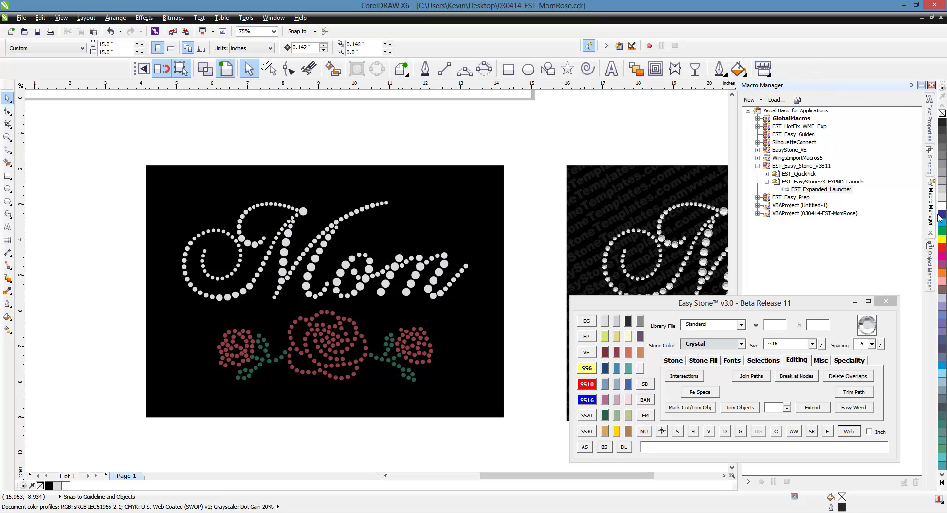
{"action": "left_click", "coordinate": [812, 166]}
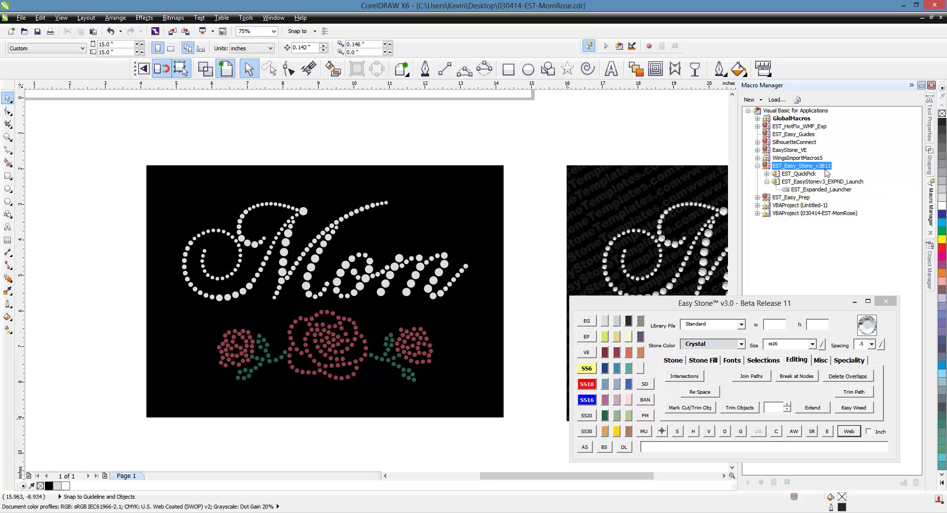
{"action": "left_click", "coordinate": [825, 190]}
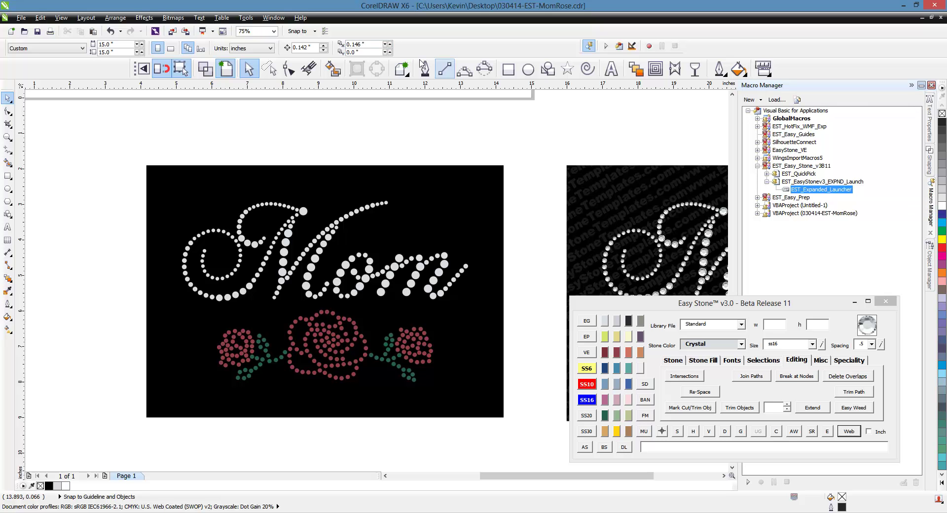
{"action": "left_click", "coordinate": [246, 19]}
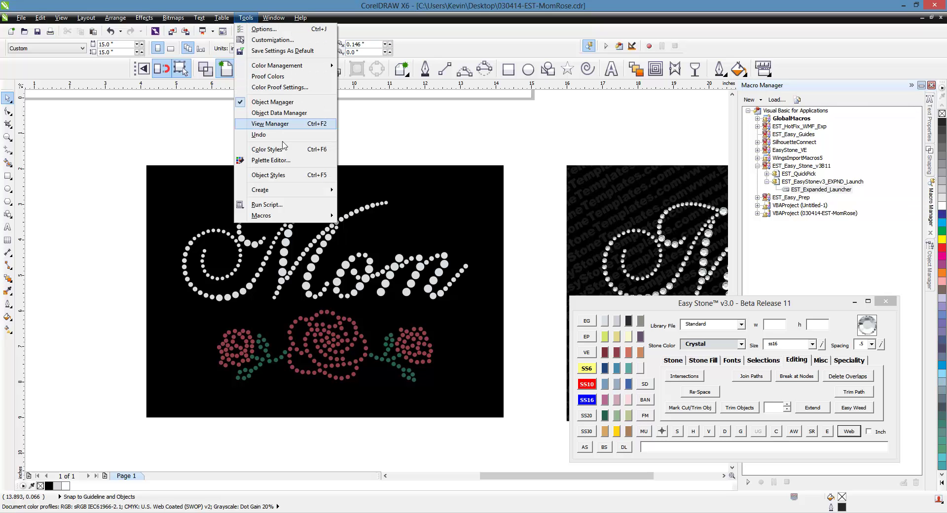
{"action": "mouse_move", "coordinate": [306, 215]}
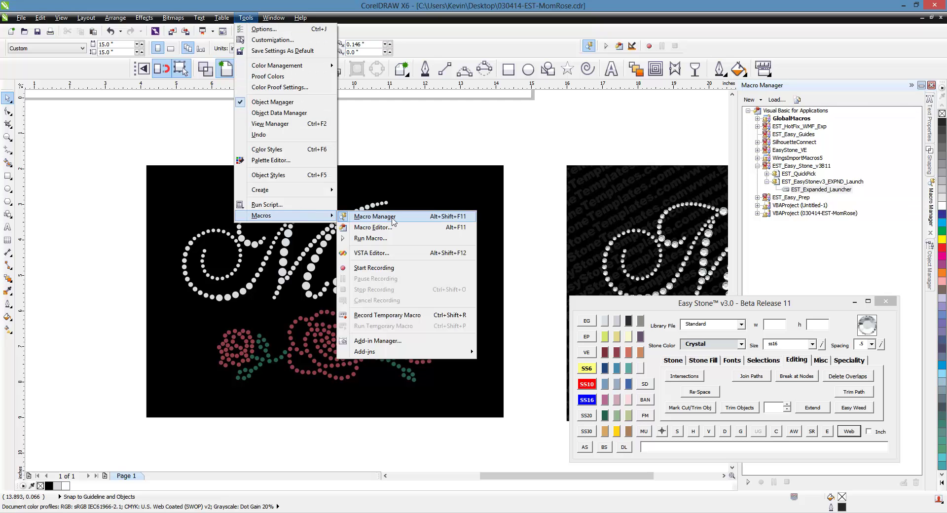
{"action": "left_click", "coordinate": [534, 126]}
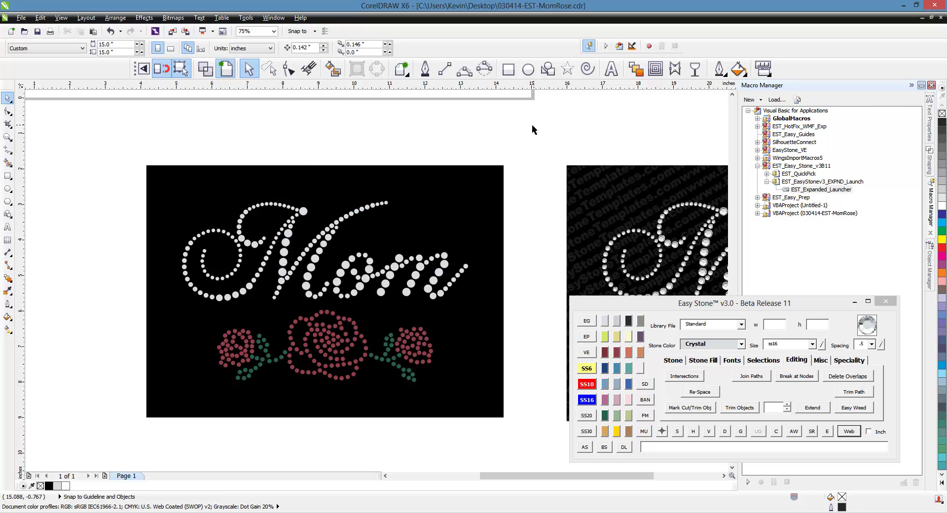
Step: Look over Easy Stone's Stone Fill options and bring its Stone options back up
{"action": "left_click", "coordinate": [720, 312]}
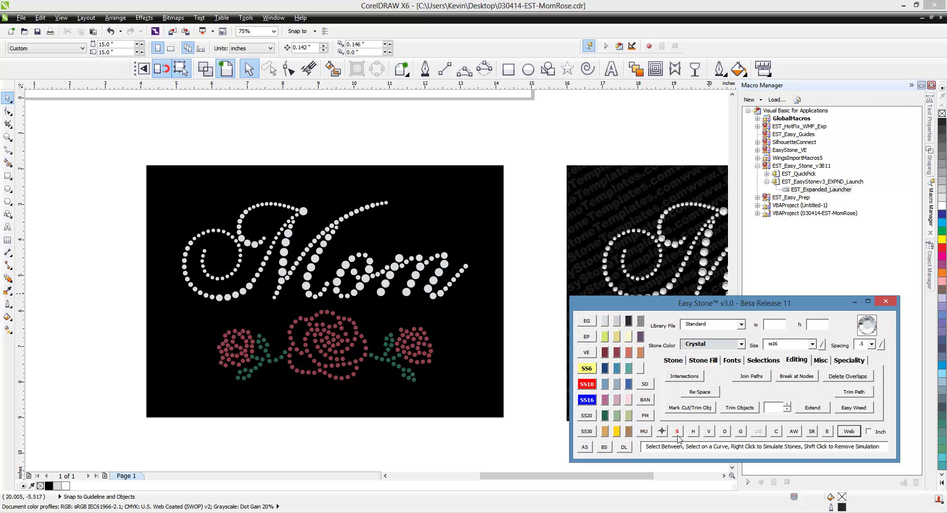
{"action": "left_click", "coordinate": [701, 362]}
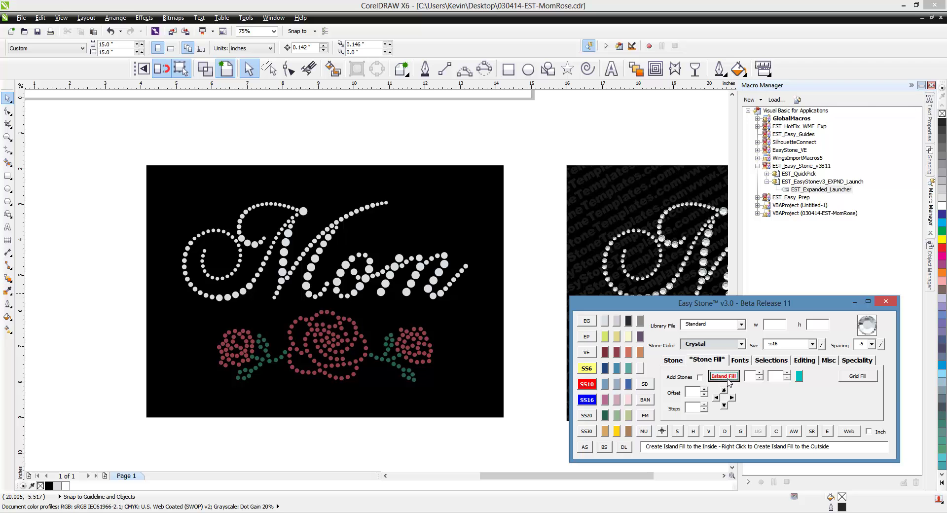
{"action": "left_click", "coordinate": [676, 362]}
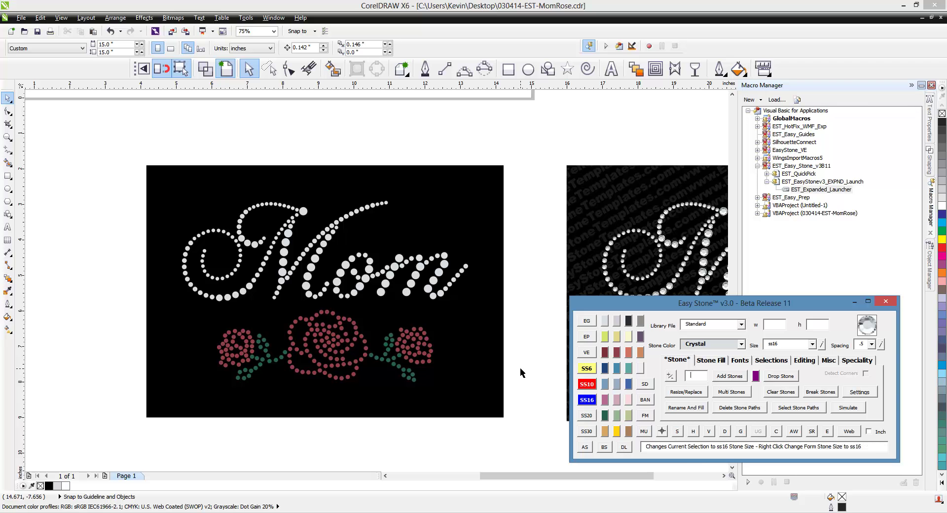
Step: Mark one red ss10 stone in the centre rose and select all matching stones within the Mom rose design
{"action": "left_click", "coordinate": [661, 432]}
{"action": "left_click", "coordinate": [350, 324]}
{"action": "left_click", "coordinate": [350, 324]}
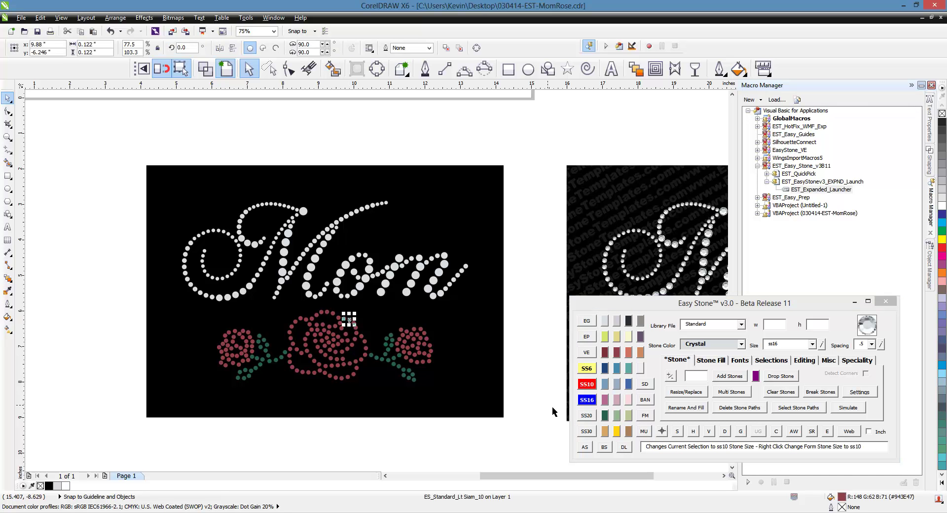
{"action": "left_click", "coordinate": [662, 432]}
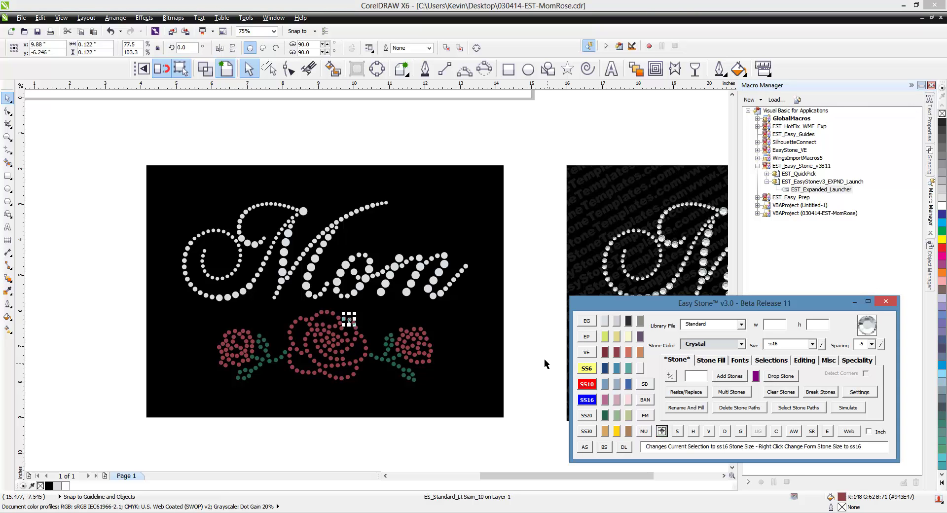
{"action": "left_click_drag", "start_coordinate": [532, 149], "coordinate": [106, 434]}
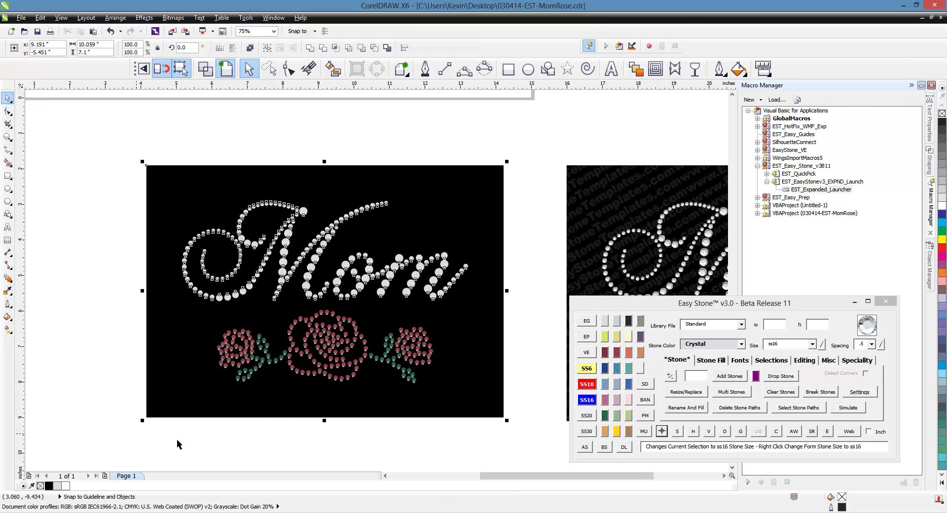
{"action": "left_click", "coordinate": [677, 432]}
{"action": "left_click", "coordinate": [326, 346]}
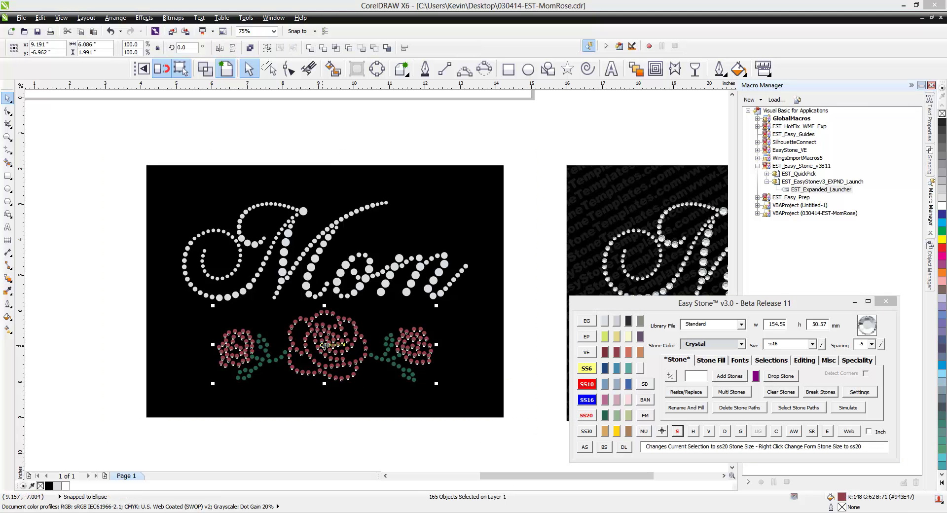
Step: Try moving the selected red stones down out of the roses, then undo the move and clear the selection
{"action": "left_click_drag", "start_coordinate": [326, 346], "coordinate": [387, 413]}
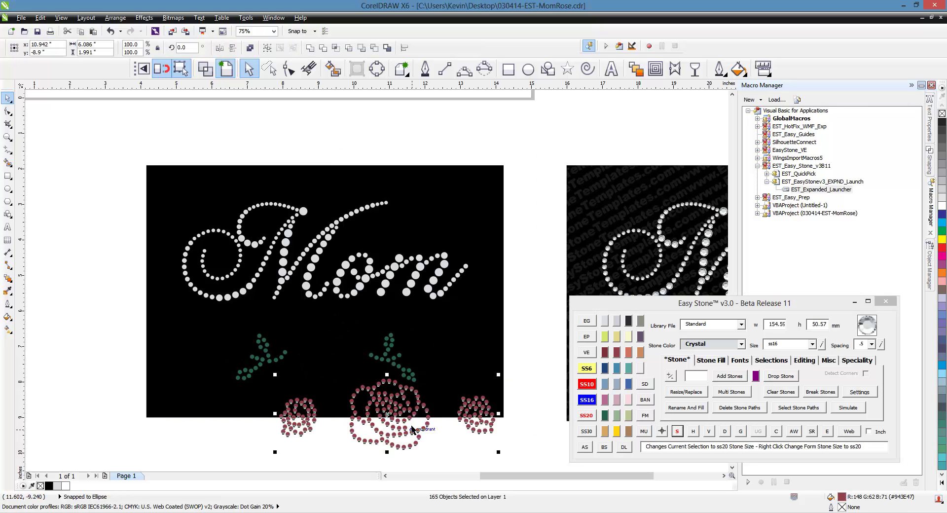
{"action": "key", "text": "ctrl+z"}
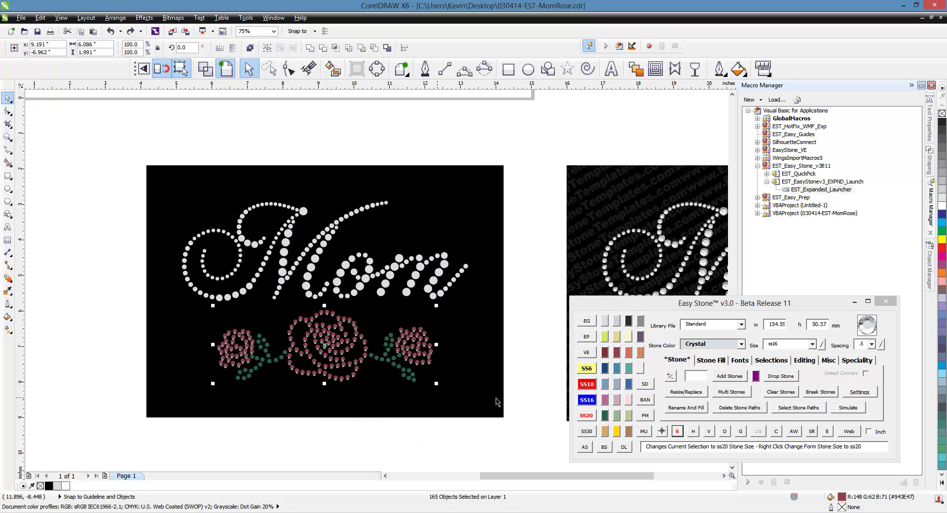
{"action": "left_click", "coordinate": [301, 438]}
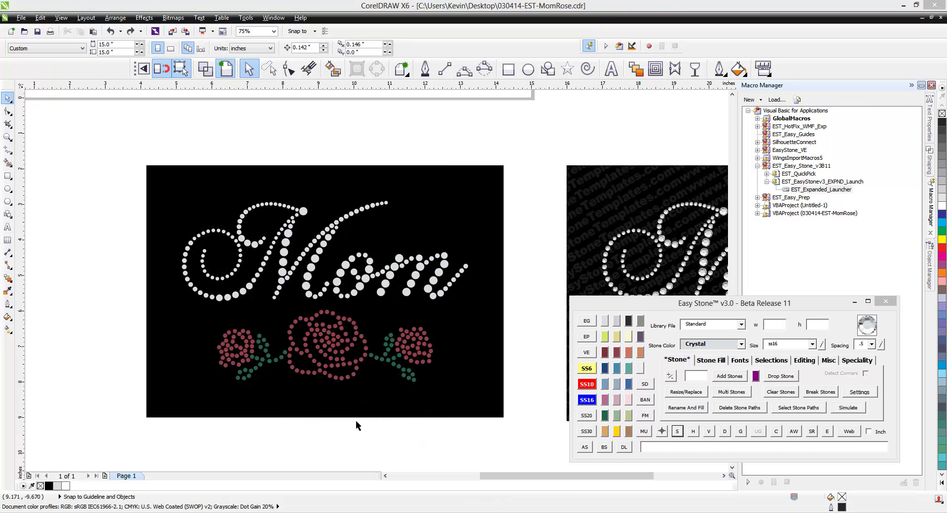
Step: Move one red stone from the small rose under the word's end onto empty black background beside it and change it to ss16
{"action": "left_click", "coordinate": [430, 360]}
{"action": "scroll", "coordinate": [429, 361], "scroll_direction": "up", "scroll_amount": 2}
{"action": "left_click_drag", "start_coordinate": [405, 359], "coordinate": [482, 346]}
{"action": "left_click", "coordinate": [587, 400]}
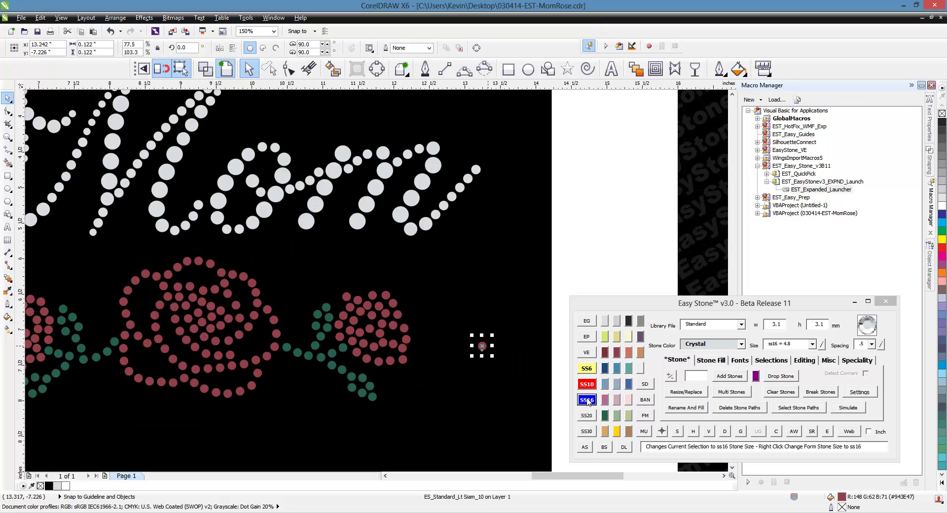
{"action": "left_click", "coordinate": [598, 268]}
{"action": "scroll", "coordinate": [473, 205], "scroll_direction": "down", "scroll_amount": 2}
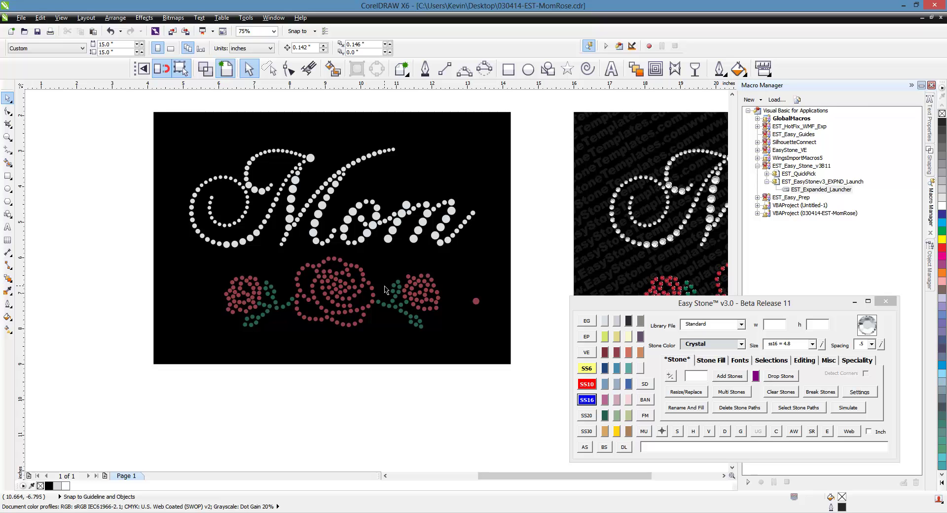
Step: Mark a red ss10 stone in the small rose nearest the loose stone and select all matching stones across the design
{"action": "left_click", "coordinate": [426, 299]}
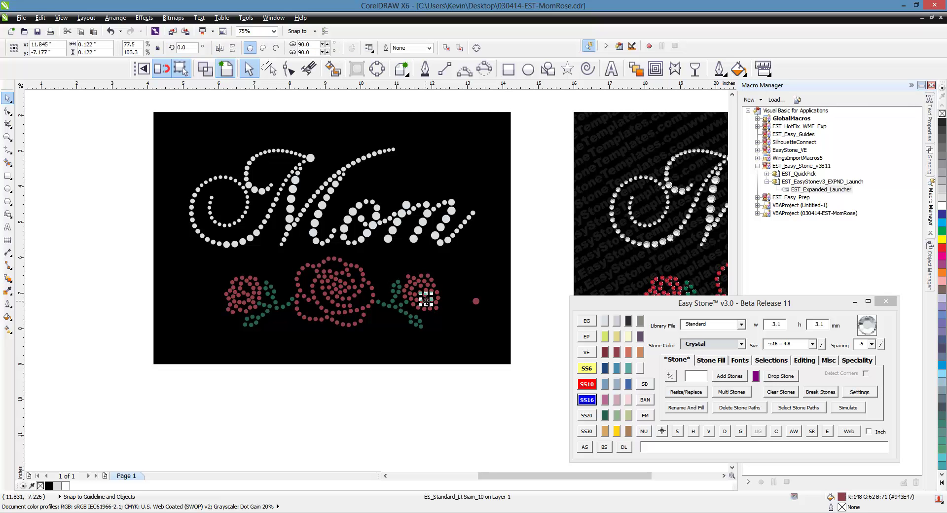
{"action": "left_click", "coordinate": [662, 431]}
{"action": "left_click_drag", "start_coordinate": [119, 406], "coordinate": [528, 123]}
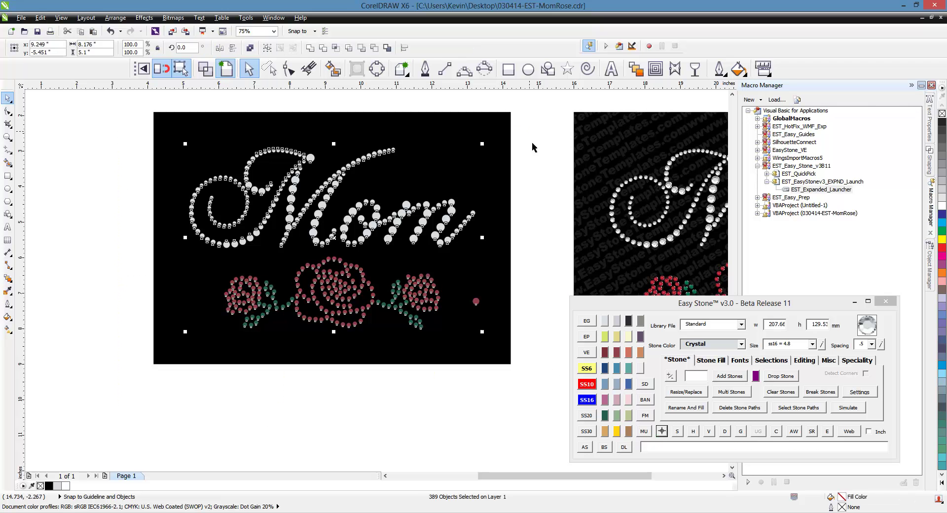
{"action": "left_click", "coordinate": [677, 432]}
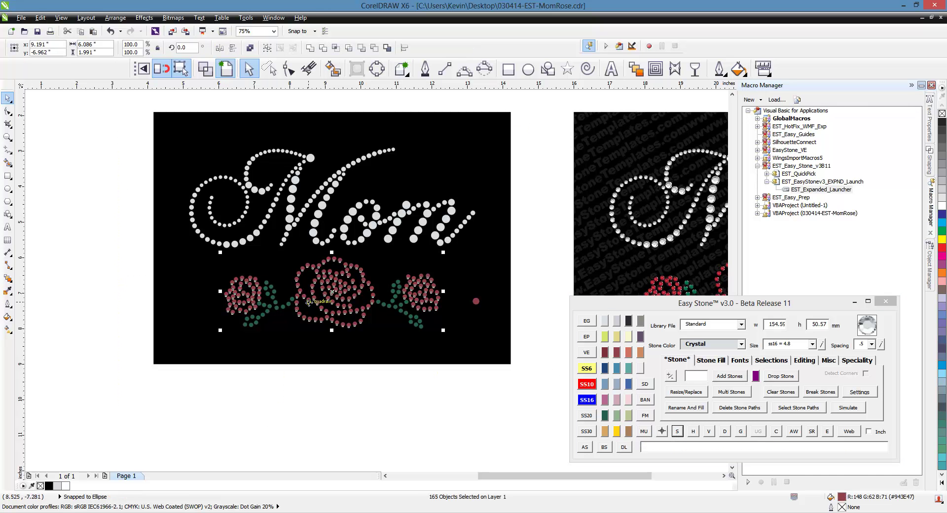
Step: Try moving the selected red ss10 stones below the black background, then undo the move and clear the selection
{"action": "left_click_drag", "start_coordinate": [335, 296], "coordinate": [314, 392]}
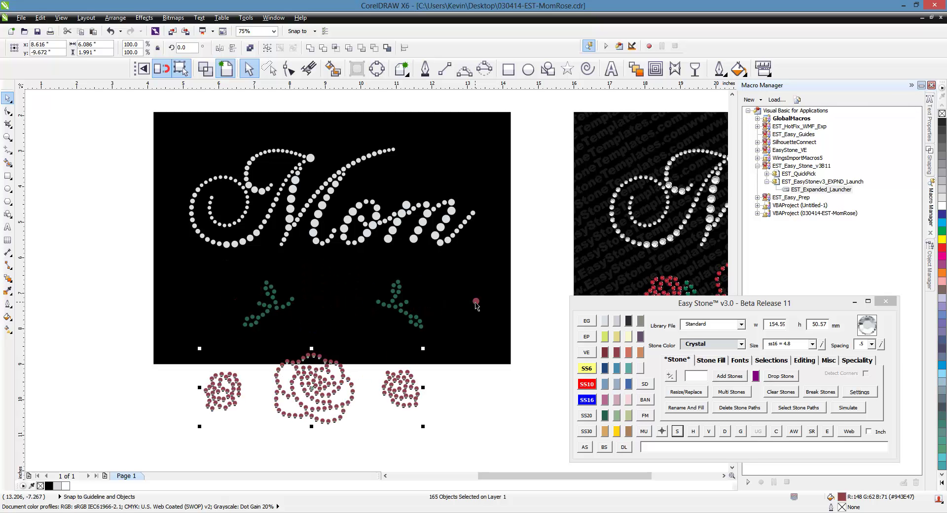
{"action": "key", "text": "ctrl+z"}
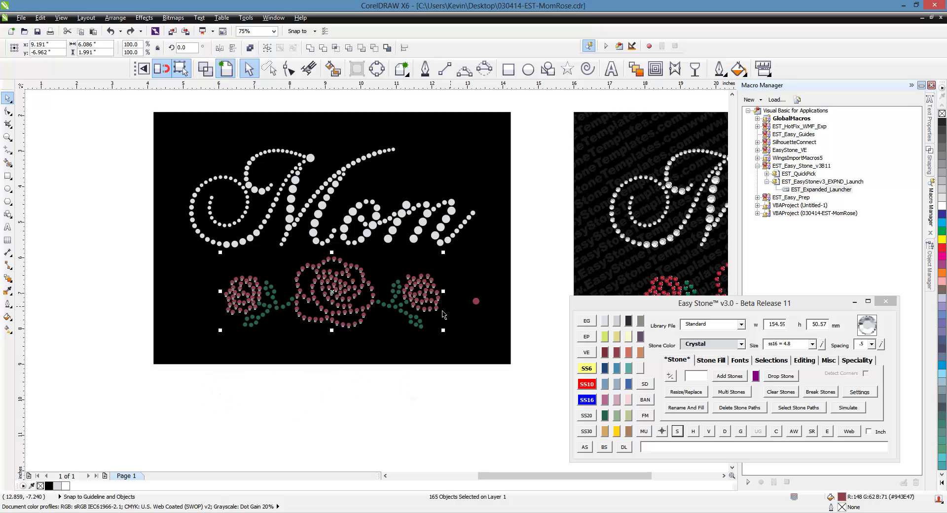
{"action": "left_click", "coordinate": [401, 402]}
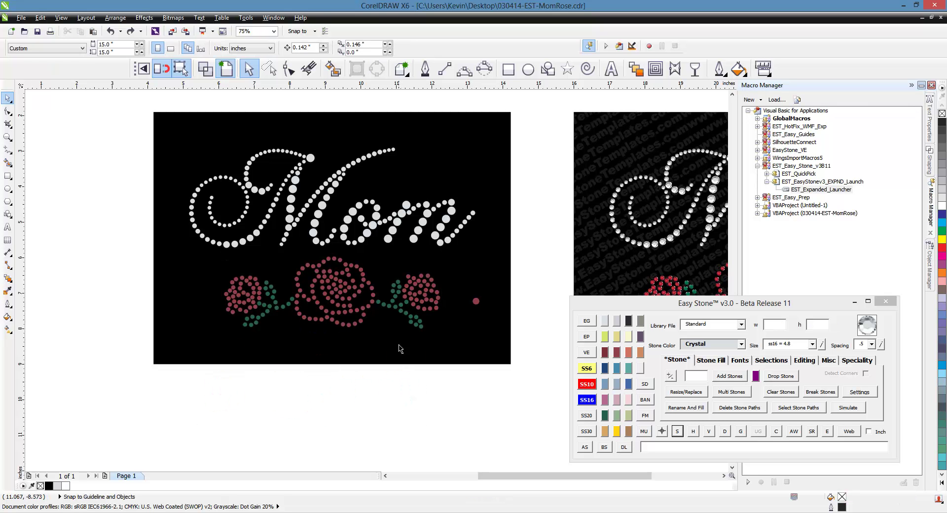
Step: Mark one red rose stone and one green leaf stone together, and select every stone in the design matching either of them
{"action": "left_click", "coordinate": [414, 304]}
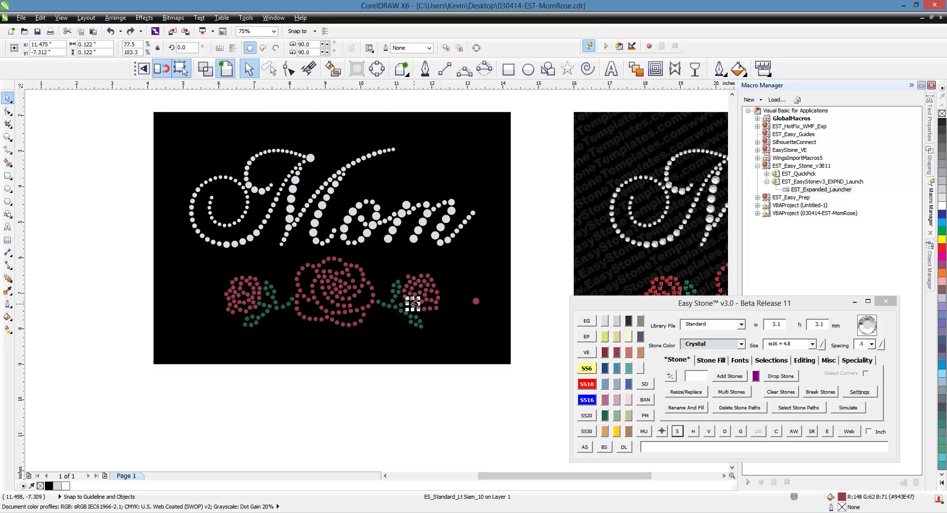
{"action": "left_click", "coordinate": [388, 306], "text": "shift"}
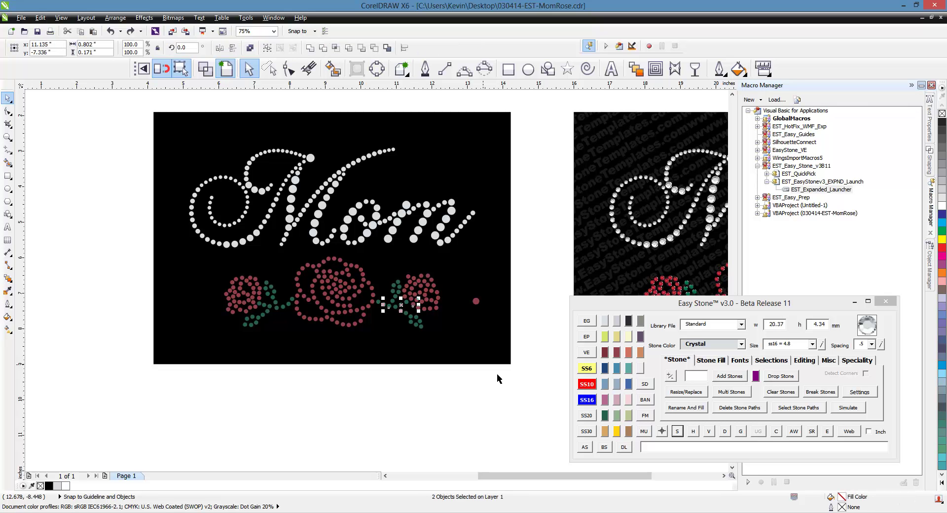
{"action": "left_click", "coordinate": [661, 432]}
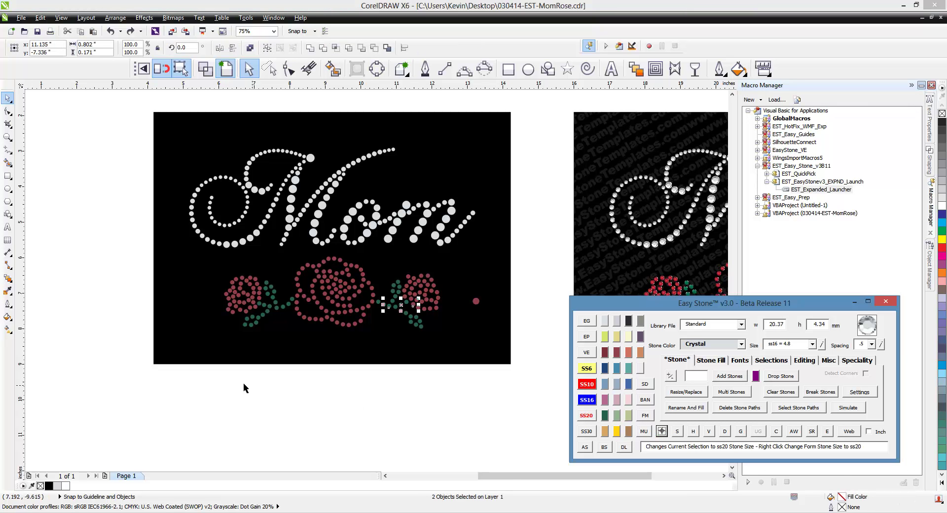
{"action": "left_click", "coordinate": [208, 379]}
{"action": "left_click_drag", "start_coordinate": [121, 374], "coordinate": [526, 128]}
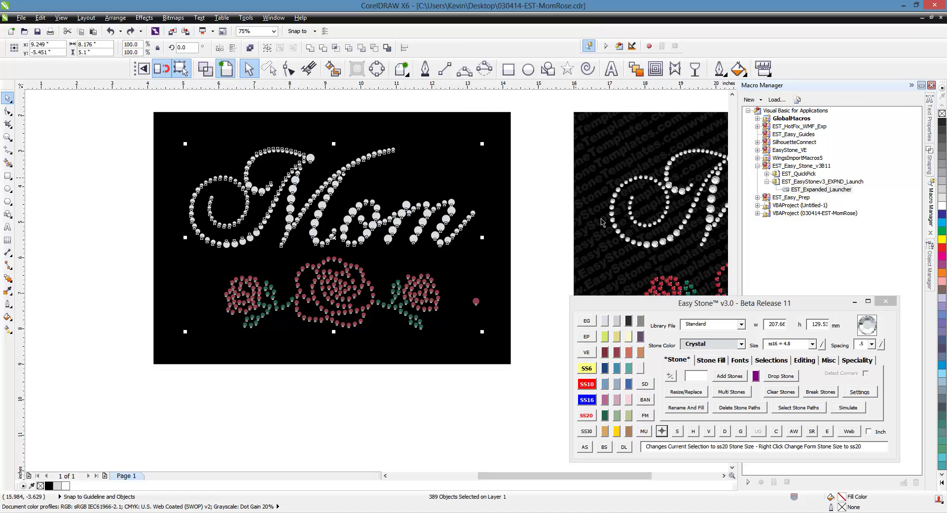
{"action": "left_click", "coordinate": [677, 432]}
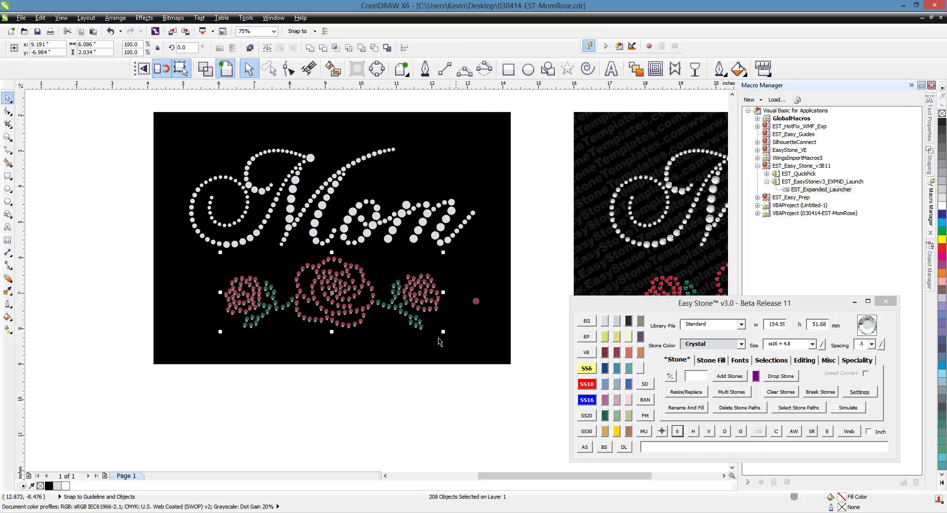
Step: Try moving the selected red and green stones down over the background's lower edge, then undo the move and clear the selection
{"action": "left_click_drag", "start_coordinate": [333, 295], "coordinate": [280, 369]}
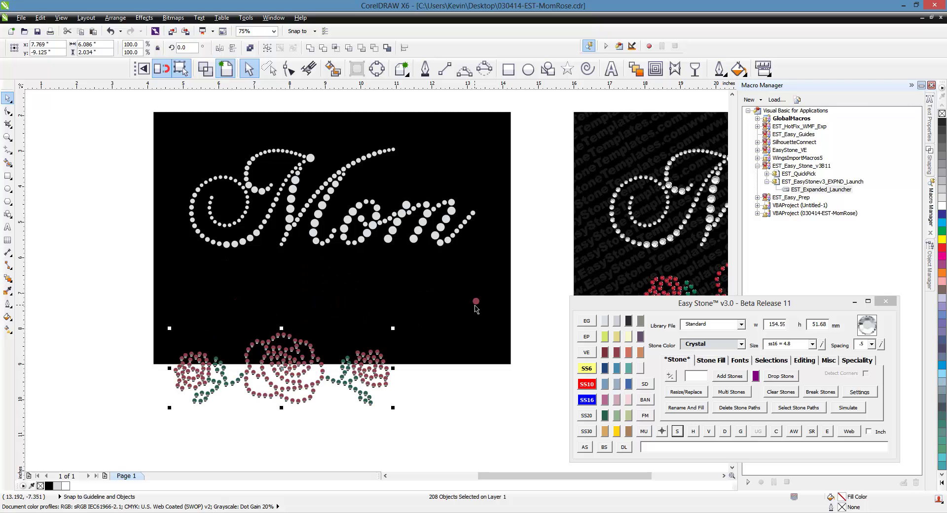
{"action": "key", "text": "ctrl+z"}
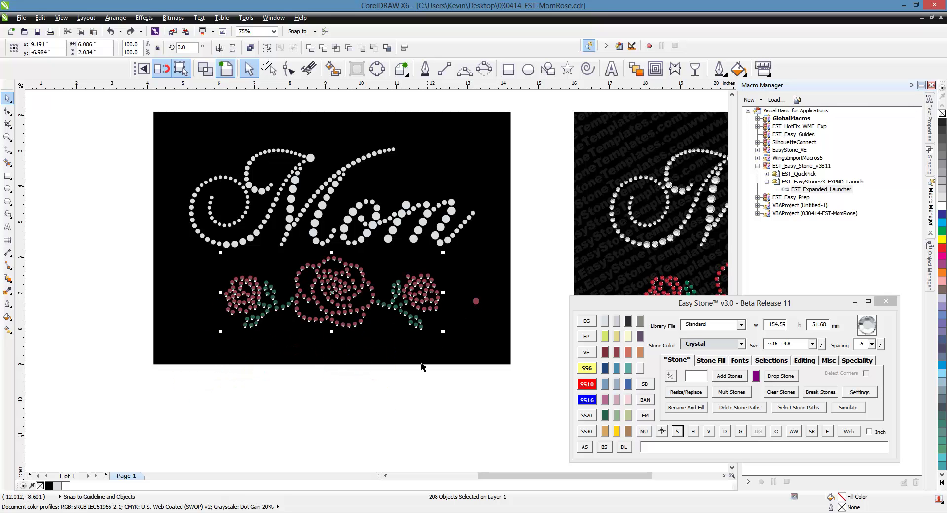
{"action": "left_click", "coordinate": [386, 395]}
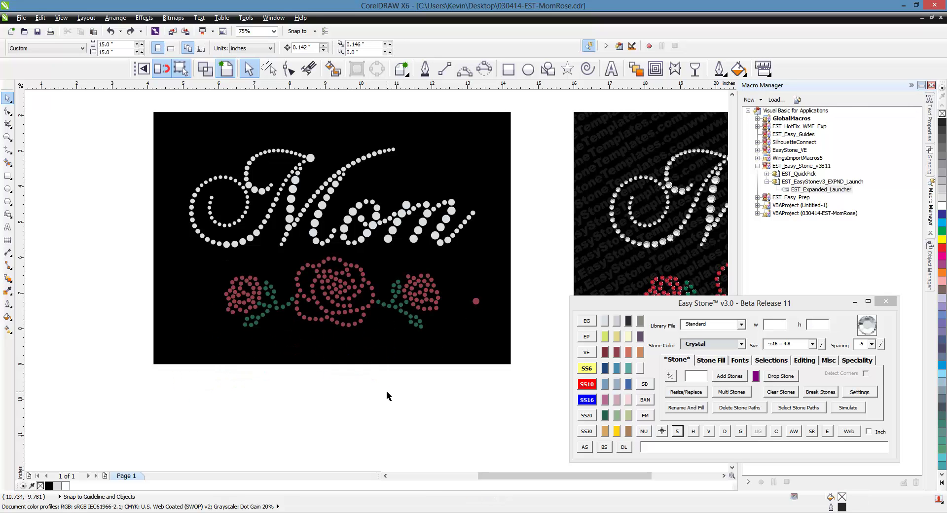
Step: Mark one red stone and one green leaf stone in the small rose nearest the loose stone, and select all matching stones within the Mom design
{"action": "left_click", "coordinate": [420, 302]}
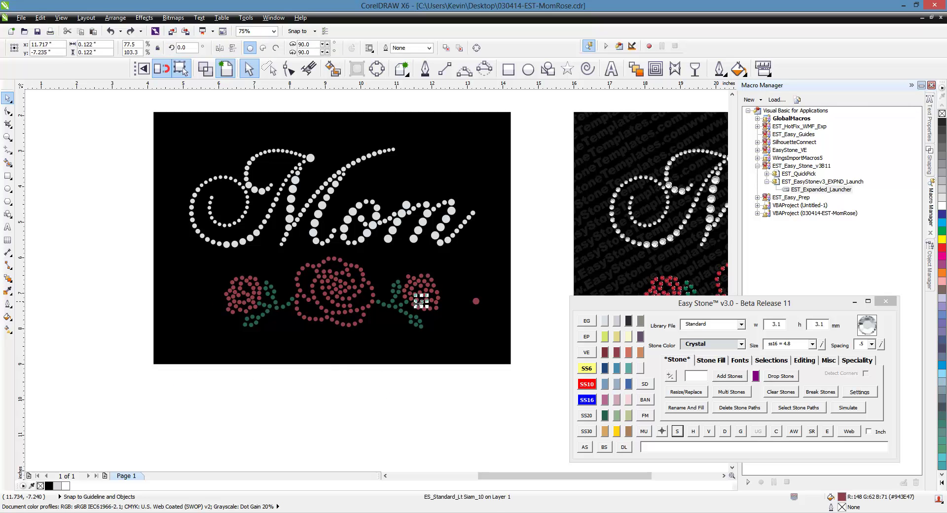
{"action": "left_click", "coordinate": [402, 305], "text": "shift"}
{"action": "left_click", "coordinate": [663, 433]}
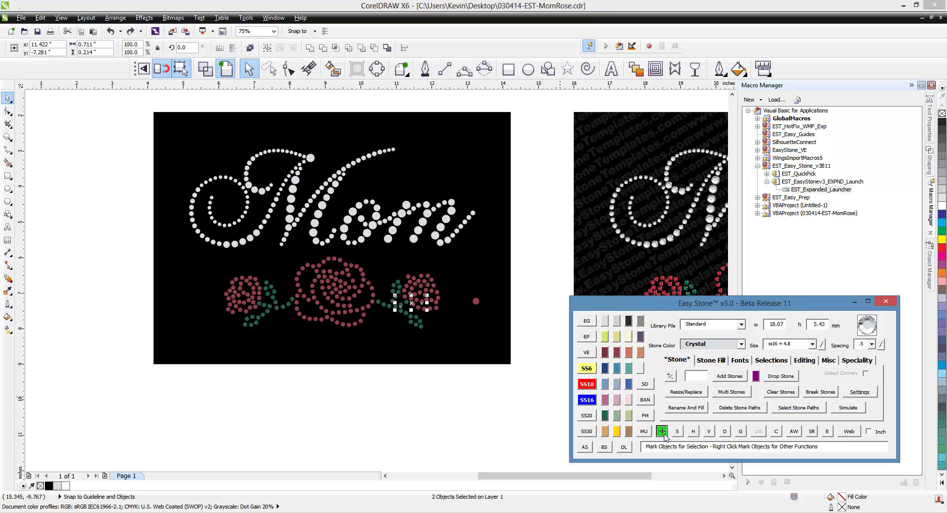
{"action": "left_click", "coordinate": [420, 412]}
{"action": "left_click_drag", "start_coordinate": [165, 394], "coordinate": [519, 138]}
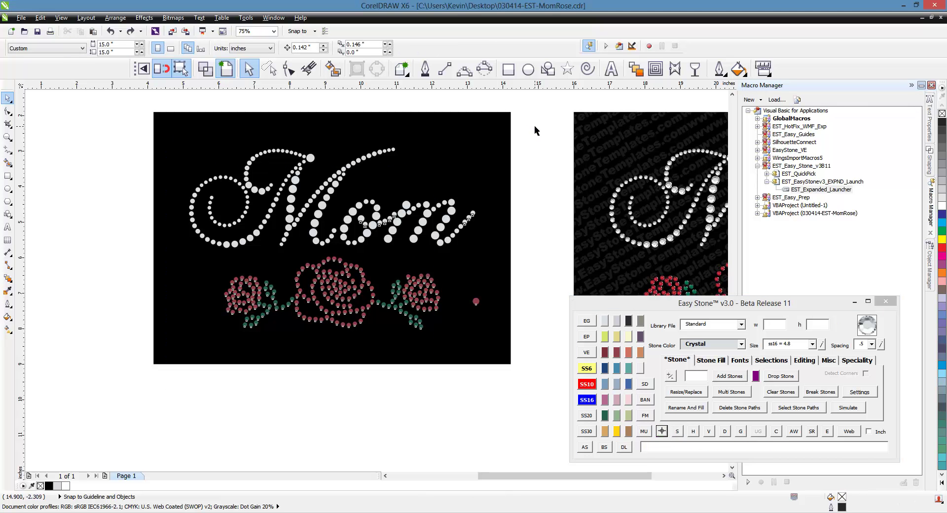
{"action": "left_click", "coordinate": [677, 431]}
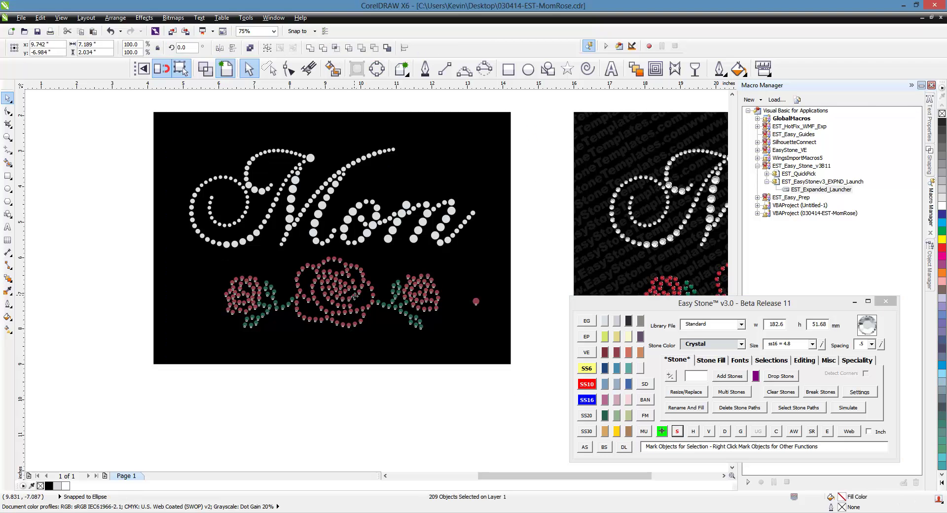
Step: Try moving the selected rose and leaf stones diagonally over the background's lower edge, then undo the move and clear the selection
{"action": "left_click_drag", "start_coordinate": [476, 303], "coordinate": [344, 387]}
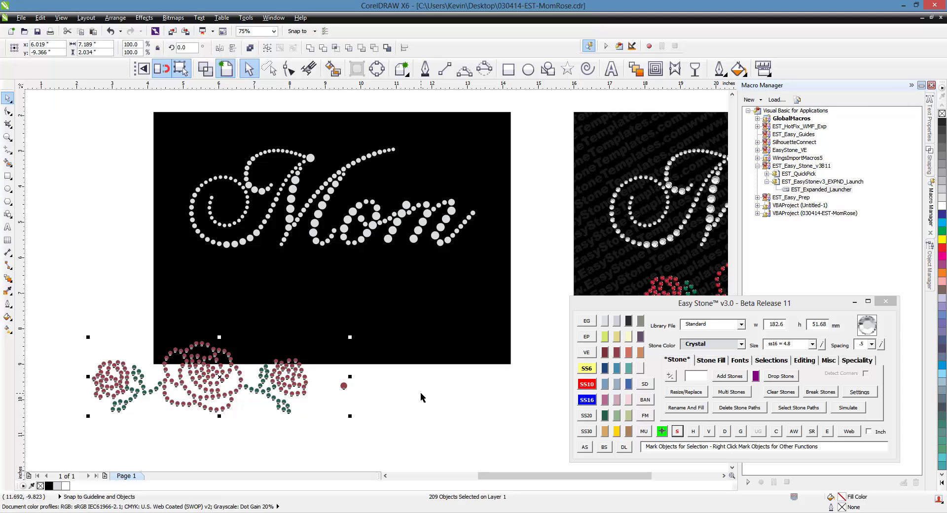
{"action": "key", "text": "ctrl+z"}
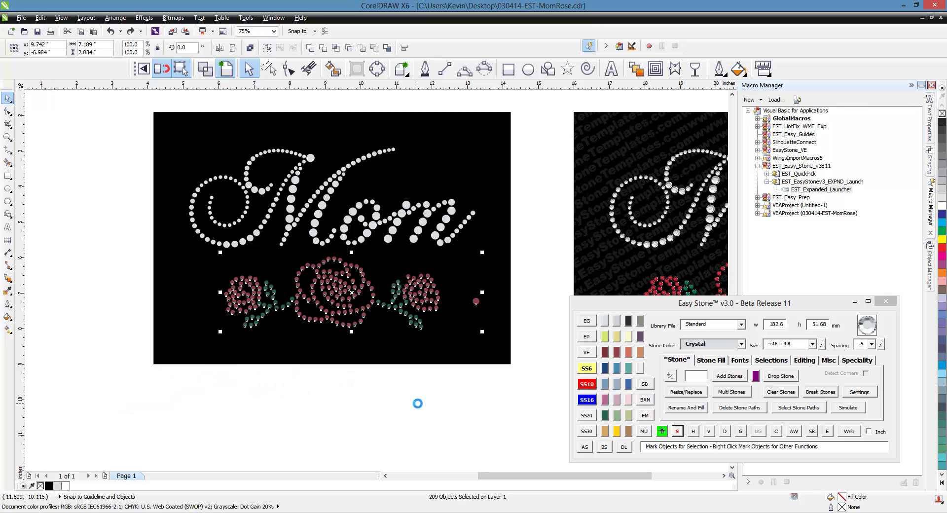
{"action": "left_click", "coordinate": [417, 403]}
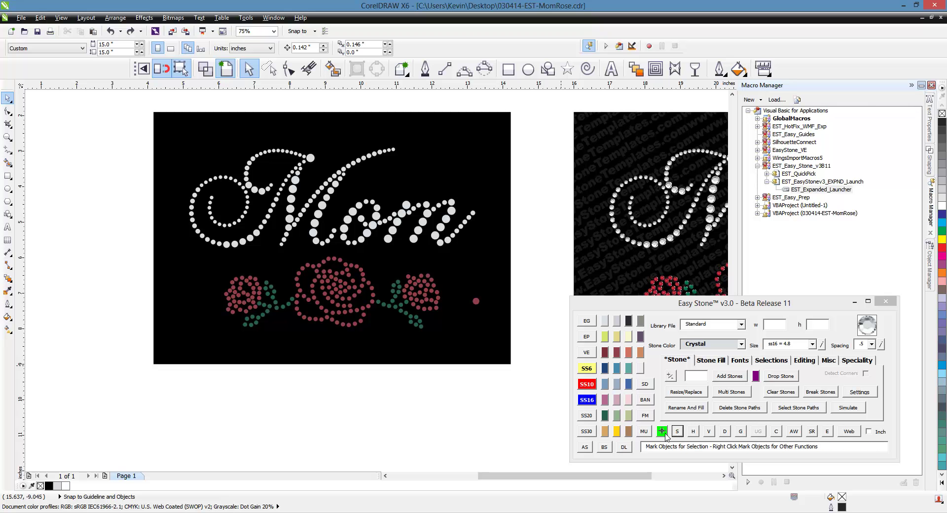
Step: Review the Selections functions, and try dropping several loose Crystal ss16 stones below the black background before deleting them
{"action": "left_click", "coordinate": [773, 360]}
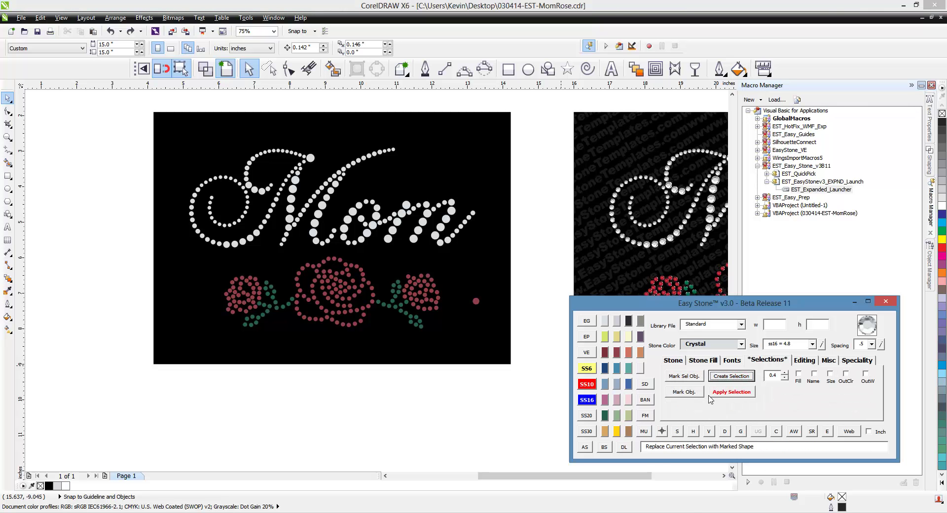
{"action": "left_click", "coordinate": [673, 360]}
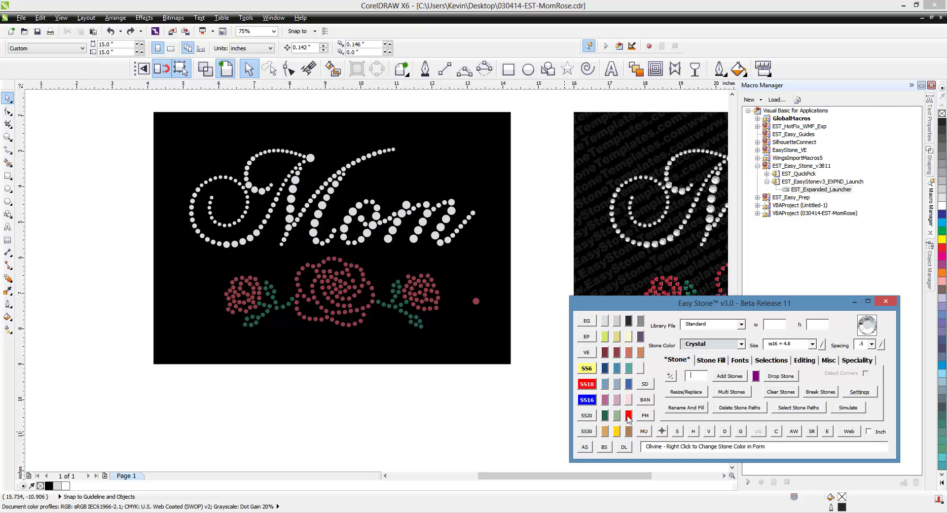
{"action": "left_click", "coordinate": [584, 447]}
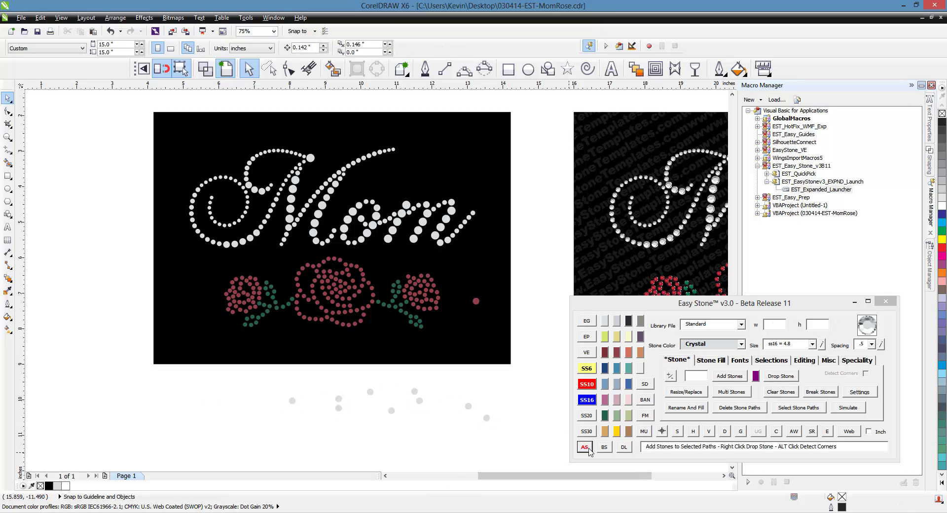
{"action": "left_click_drag", "start_coordinate": [240, 441], "coordinate": [516, 375]}
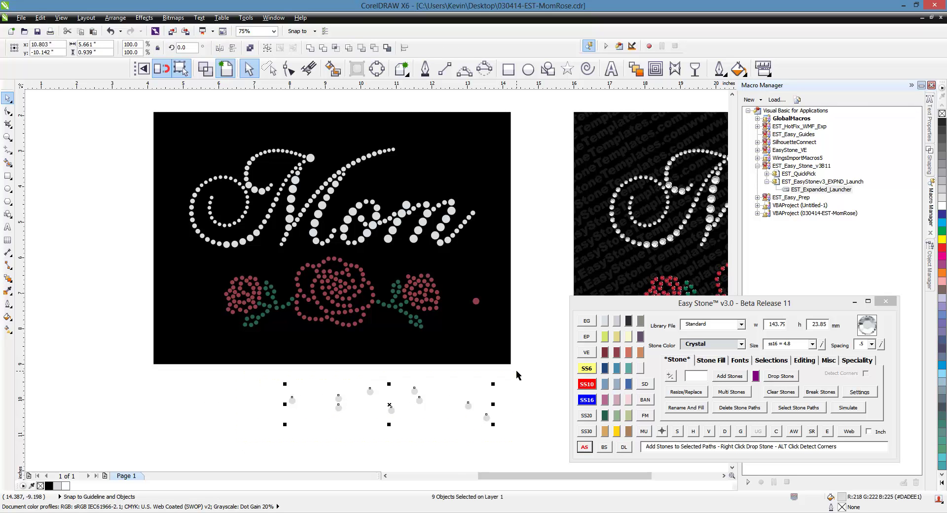
{"action": "key", "text": "Delete"}
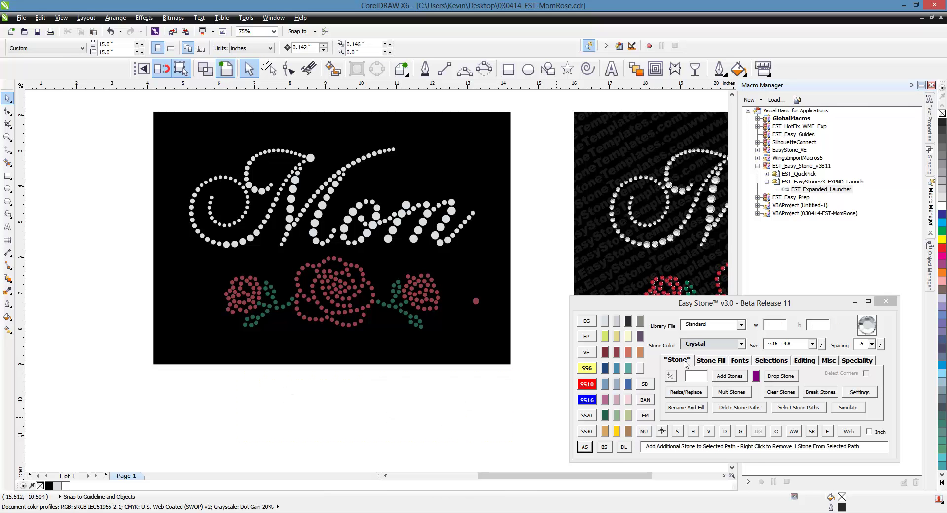
Step: Look through the Editing, Misc, Speciality and Fonts functions of Easy Stone
{"action": "left_click", "coordinate": [806, 360]}
{"action": "left_click", "coordinate": [828, 361]}
{"action": "left_click", "coordinate": [851, 362]}
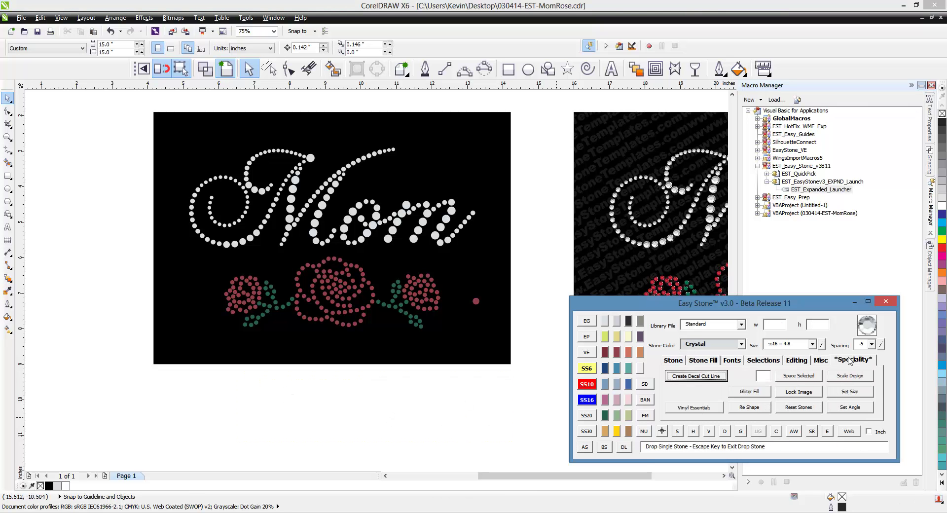
{"action": "left_click", "coordinate": [731, 360]}
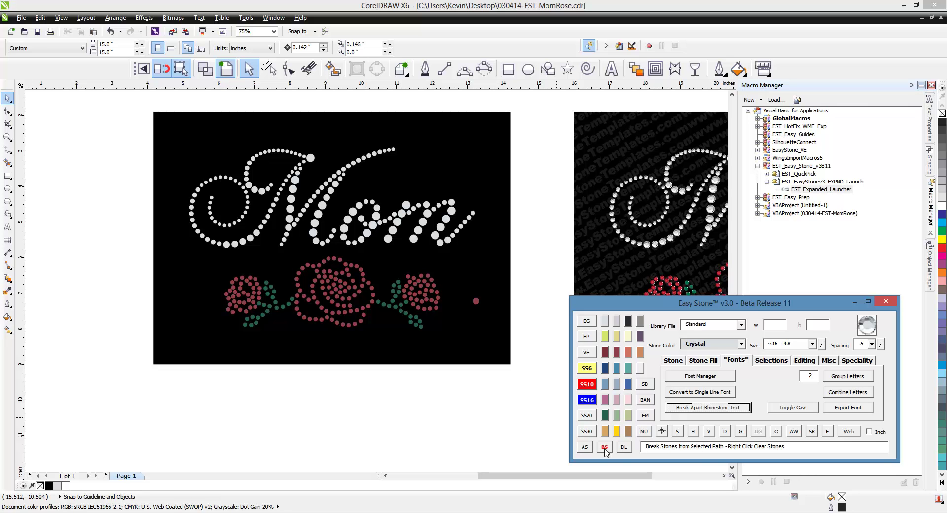
Step: Open the Easy Stone Font Manager to view its font finder and text functions, and close it again
{"action": "left_click", "coordinate": [645, 415]}
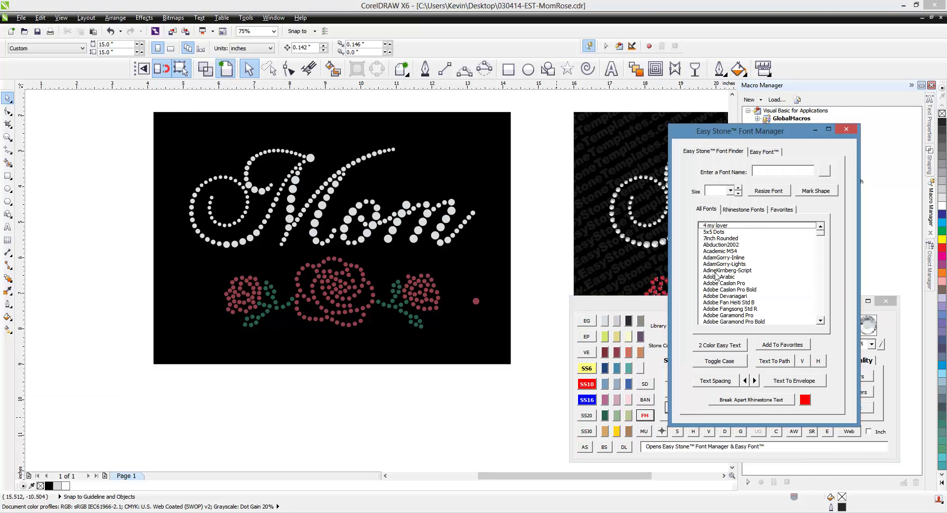
{"action": "left_click", "coordinate": [846, 130]}
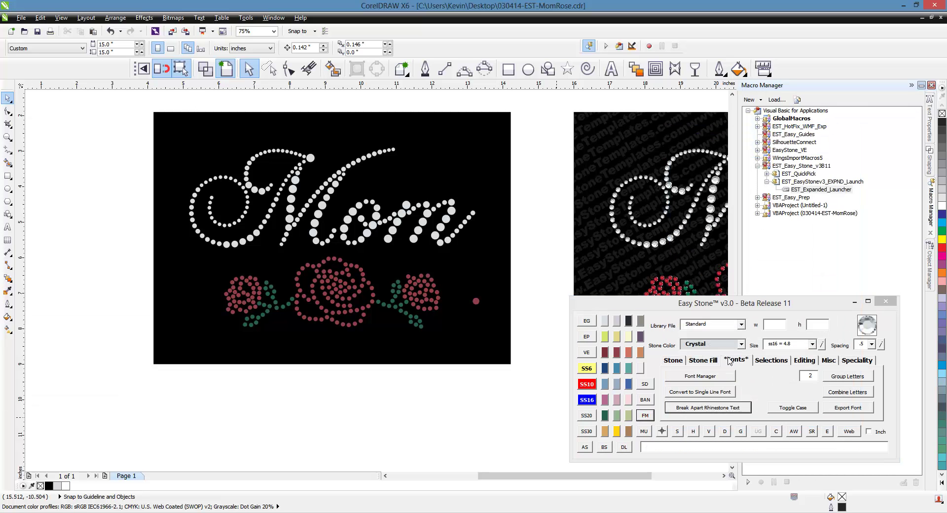
{"action": "left_click", "coordinate": [733, 360]}
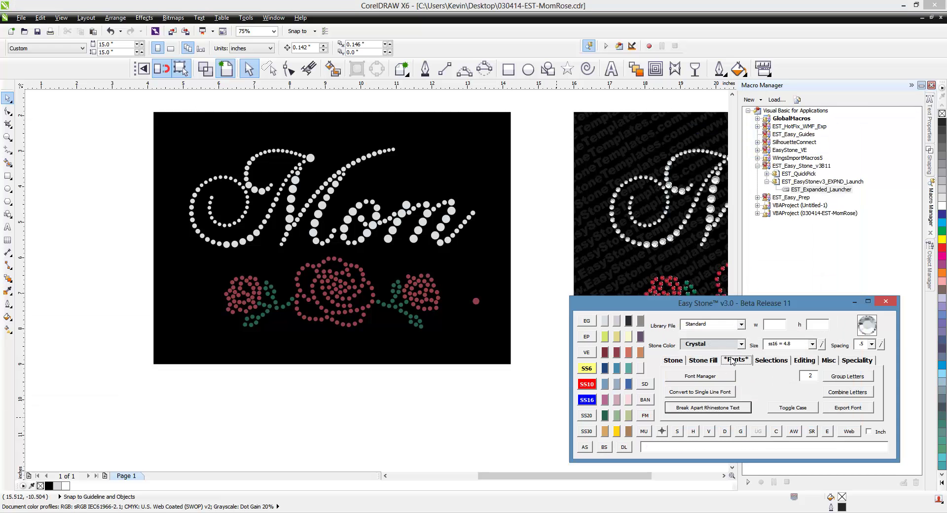
{"action": "left_click", "coordinate": [645, 415]}
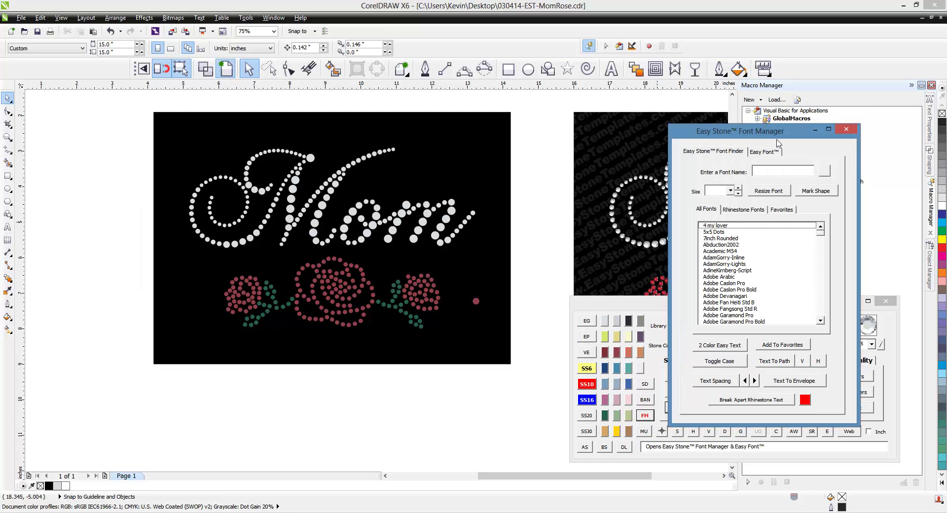
{"action": "left_click", "coordinate": [847, 130]}
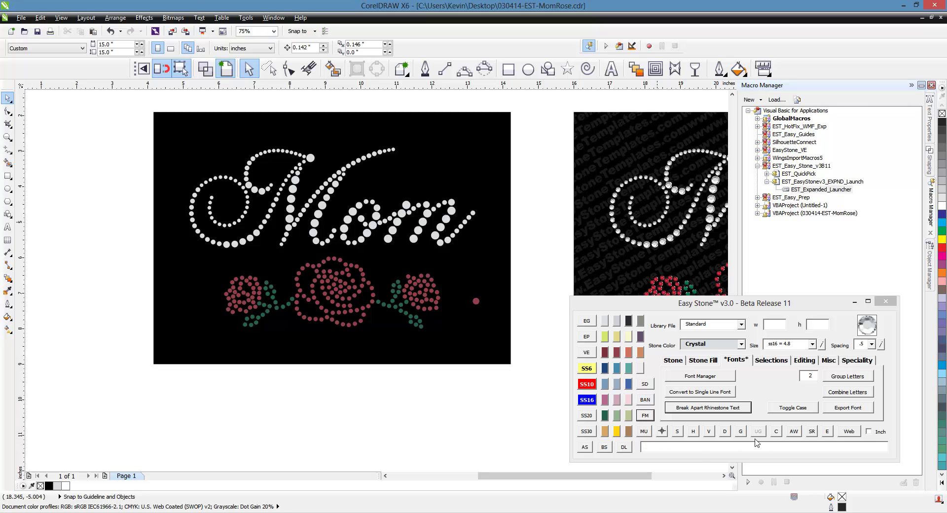
Step: Open the Easy Stone website from the macro, view its home page at full size, and return to CorelDRAW
{"action": "left_click", "coordinate": [849, 432]}
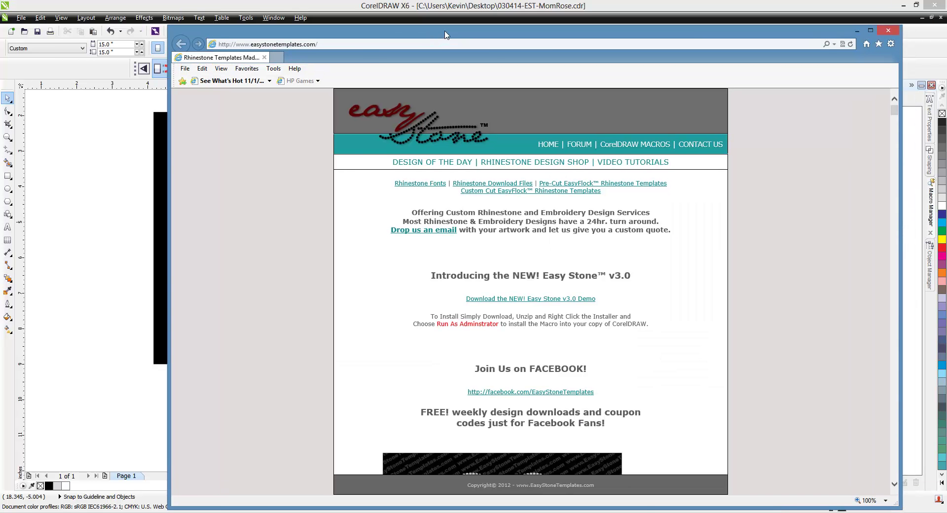
{"action": "left_click", "coordinate": [911, 31]}
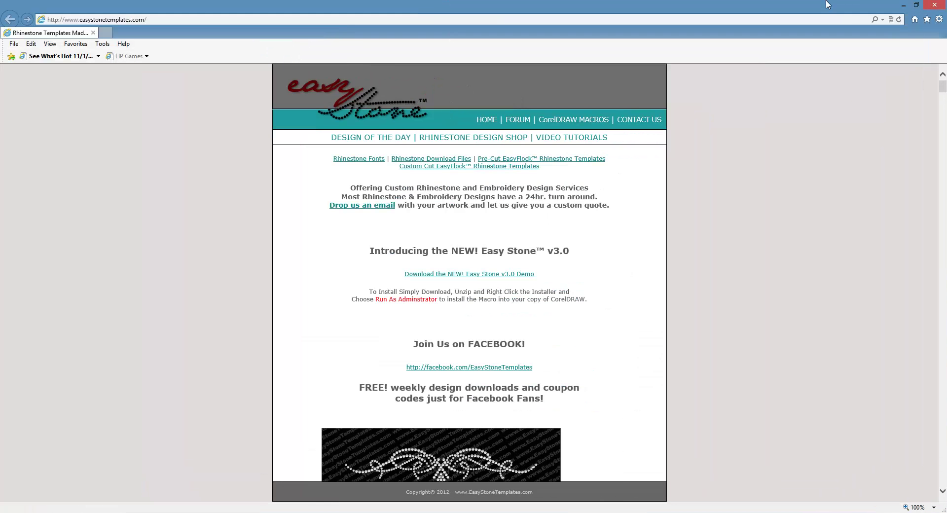
{"action": "left_click", "coordinate": [904, 5]}
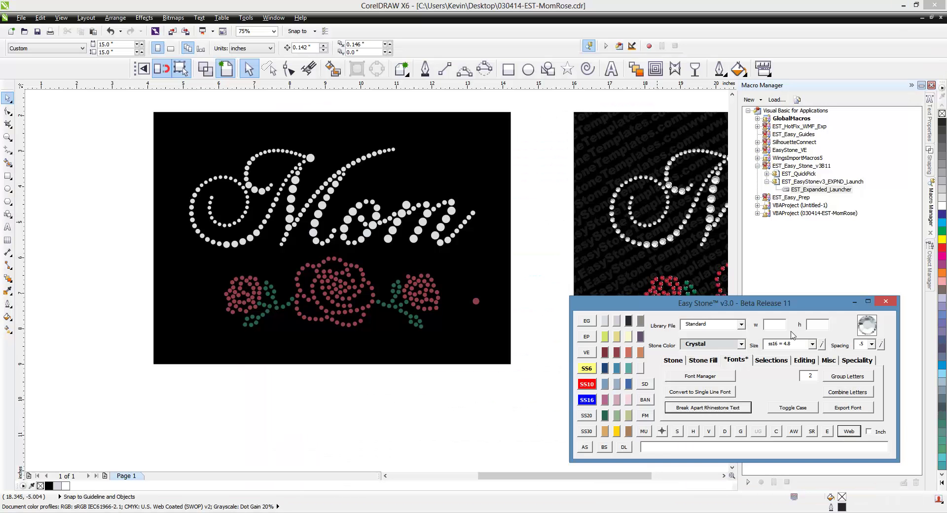
Step: Open the Easy Stone YouTube channel, look through the Easy Stone Macro v3.0 - Beta Release 3 playlist, and return to CorelDRAW
{"action": "right_click", "coordinate": [849, 432]}
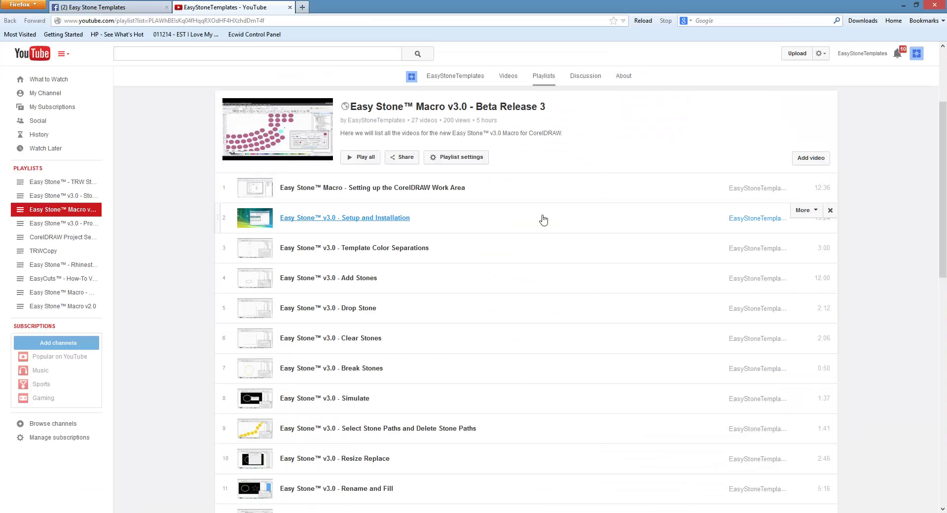
{"action": "scroll", "coordinate": [468, 285], "scroll_direction": "down", "scroll_amount": 8}
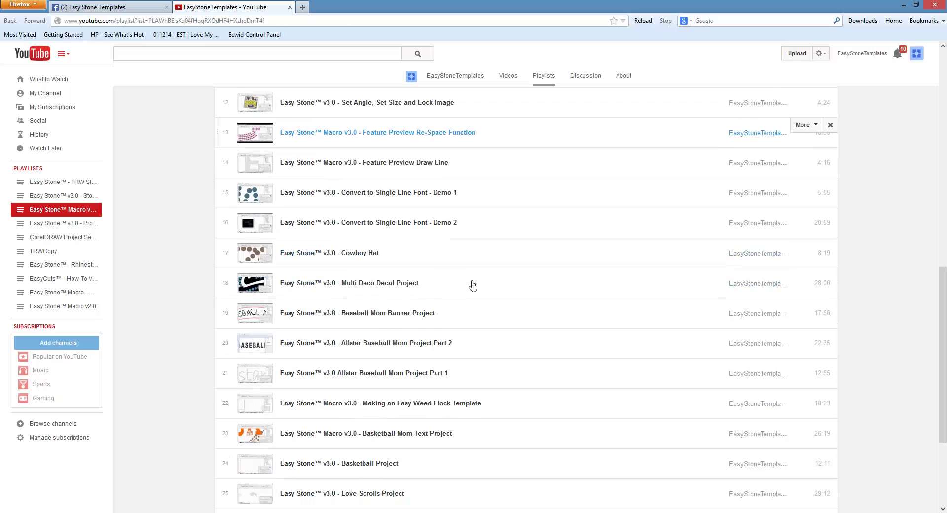
{"action": "scroll", "coordinate": [472, 285], "scroll_direction": "down", "scroll_amount": 4}
{"action": "scroll", "coordinate": [473, 285], "scroll_direction": "up", "scroll_amount": 13}
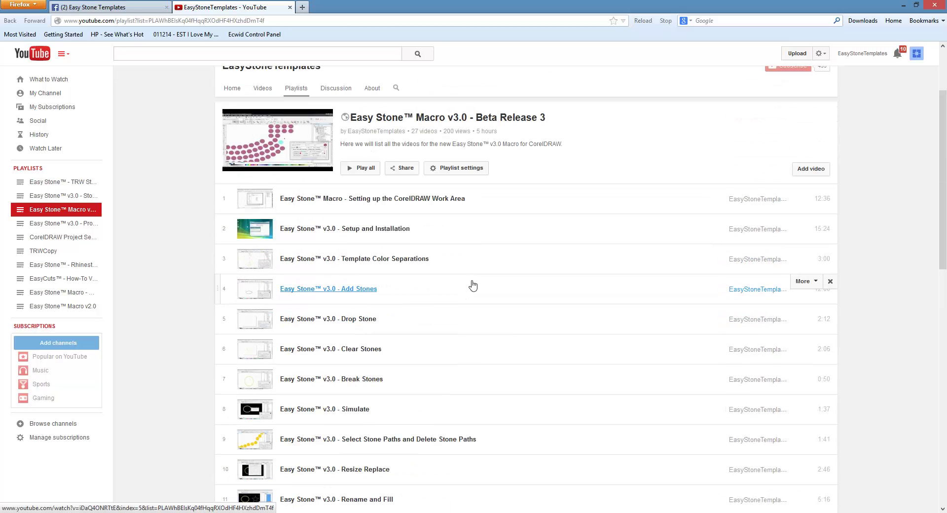
{"action": "scroll", "coordinate": [543, 391], "scroll_direction": "down", "scroll_amount": 2}
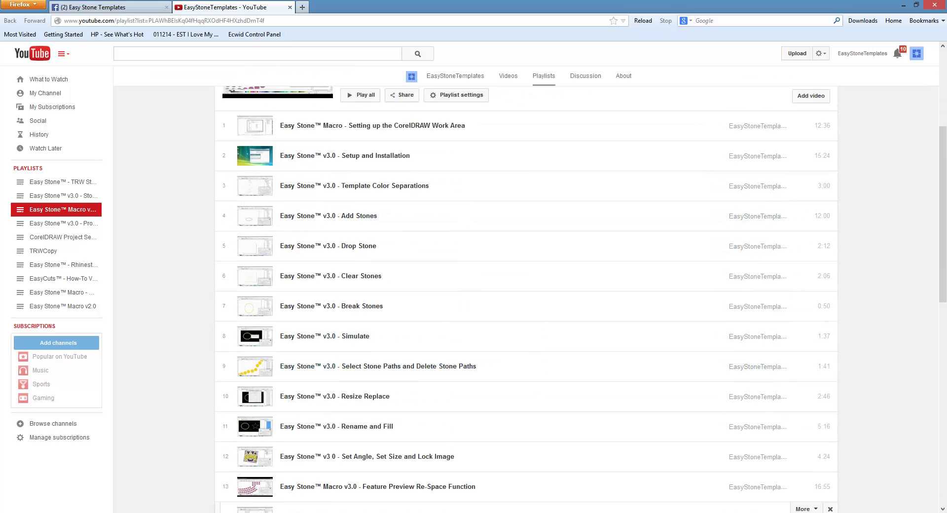
{"action": "key", "text": "alt+Tab"}
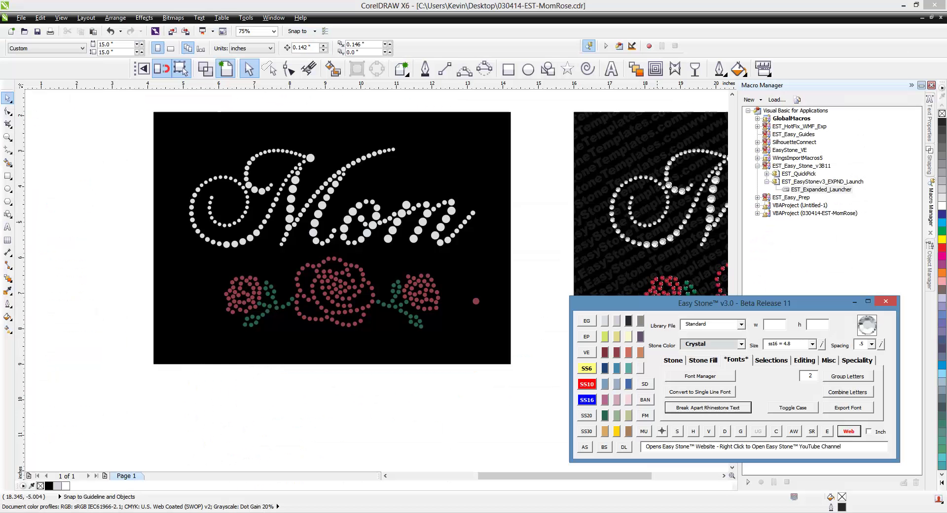
{"action": "left_click", "coordinate": [844, 432]}
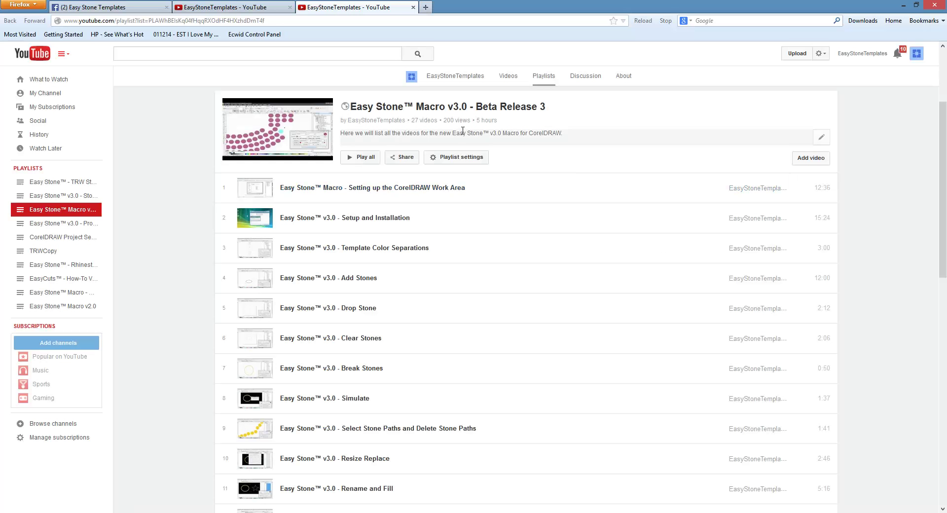
{"action": "left_click", "coordinate": [903, 5]}
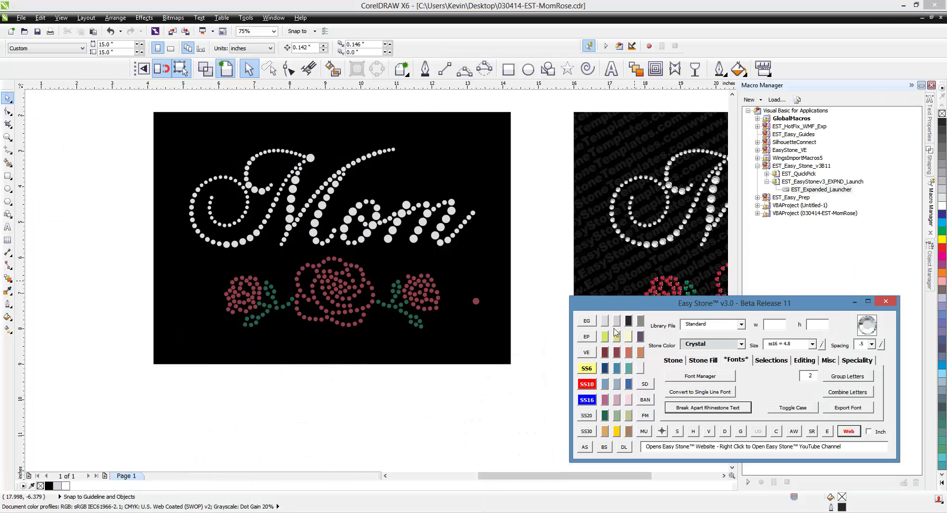
Step: Review the Speciality, Misc and Stone functions of Easy Stone
{"action": "left_click_drag", "start_coordinate": [665, 309], "coordinate": [659, 307]}
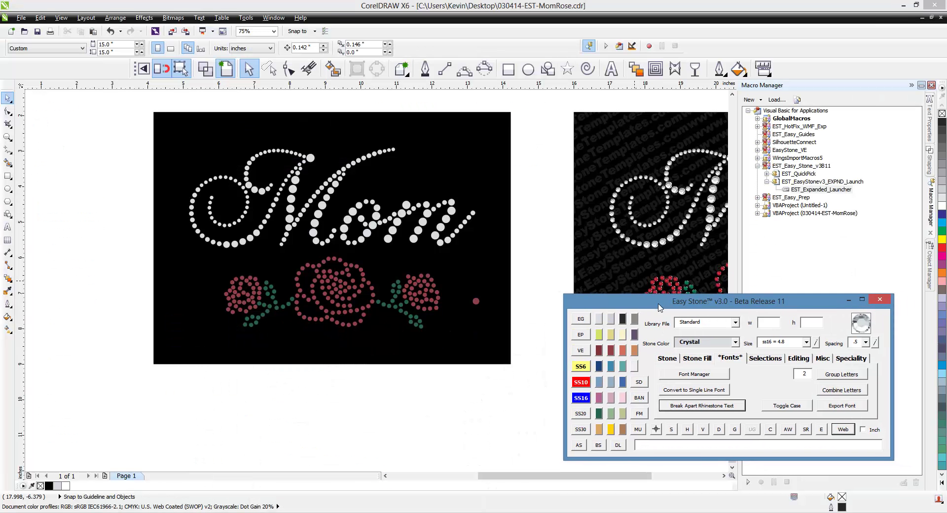
{"action": "left_click", "coordinate": [851, 360]}
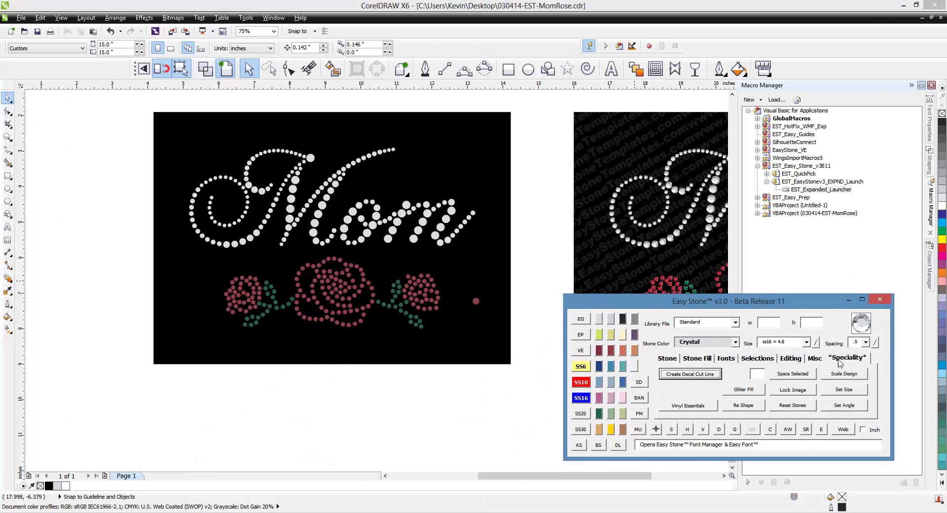
{"action": "left_click", "coordinate": [816, 361]}
{"action": "left_click", "coordinate": [671, 359]}
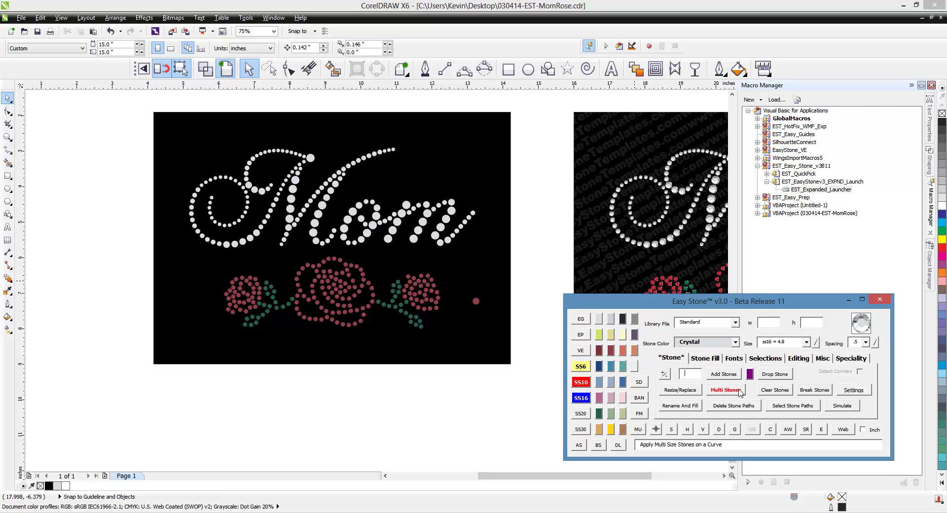
Step: Open the default stone size settings from the stone size option and save the listed sizes as defaults
{"action": "left_click", "coordinate": [817, 344]}
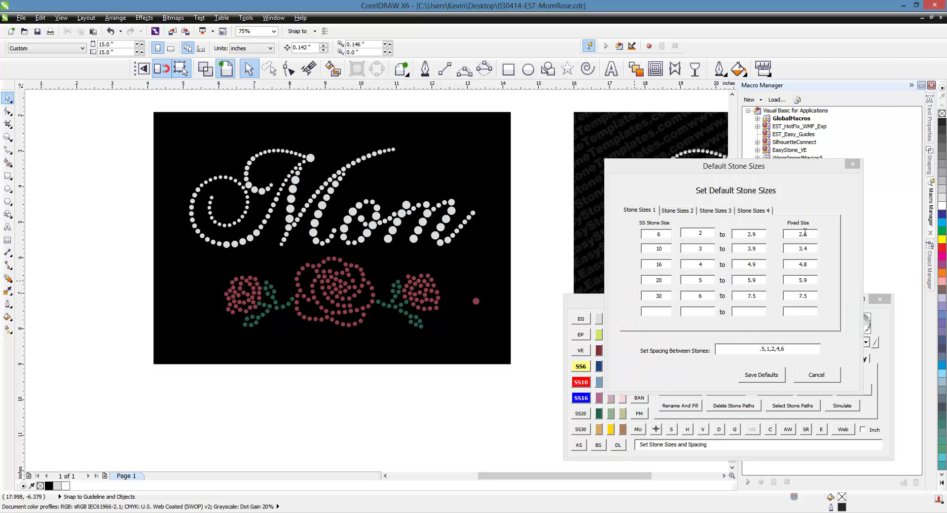
{"action": "left_click", "coordinate": [772, 379]}
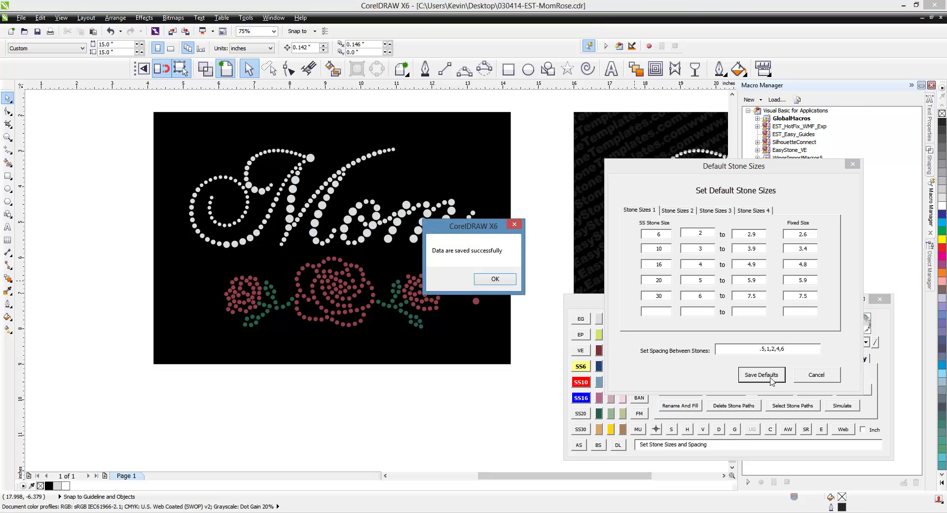
{"action": "left_click", "coordinate": [484, 279]}
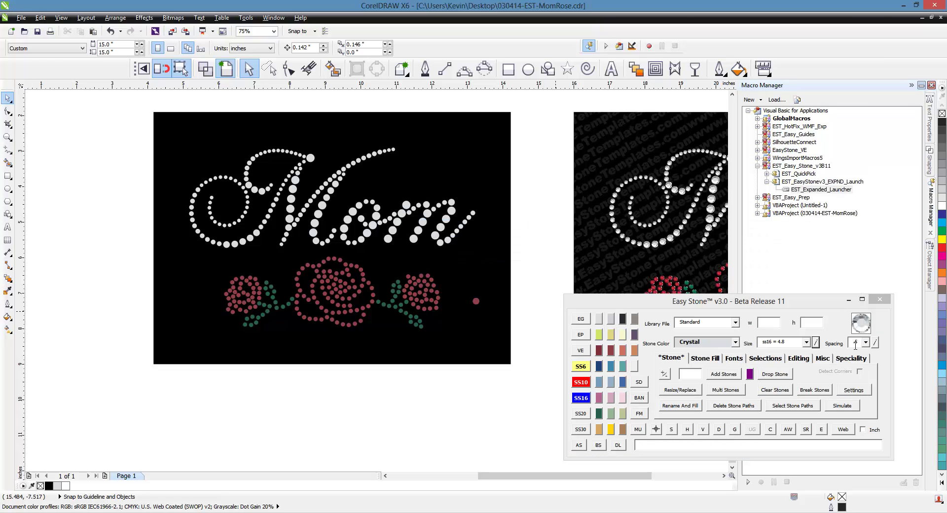
Step: Open the default settings from the stone spacing option and save the spacing choices .5,1,2,4,6 as defaults
{"action": "left_click", "coordinate": [874, 342]}
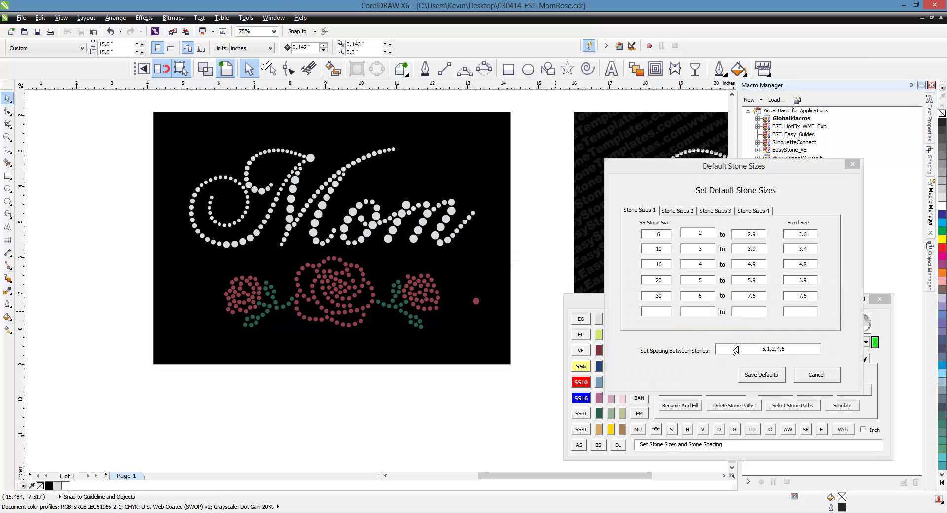
{"action": "left_click", "coordinate": [748, 379]}
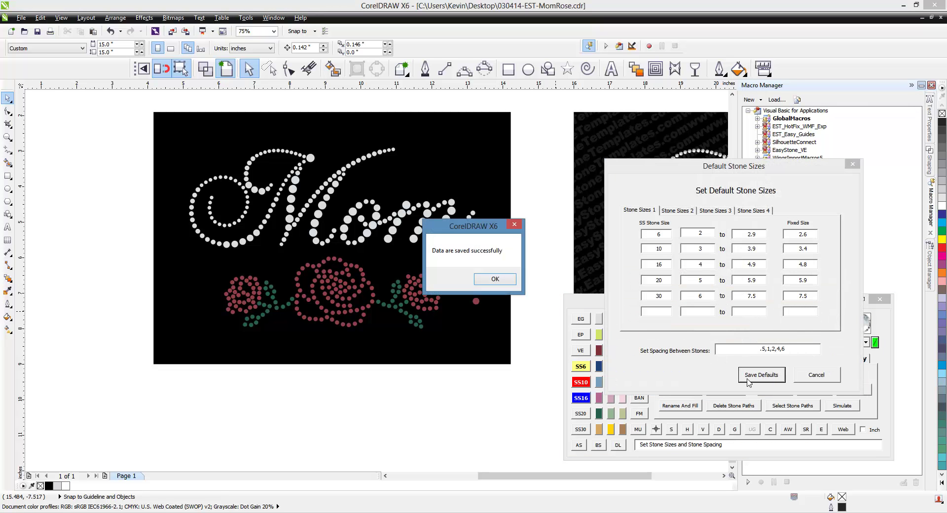
{"action": "left_click", "coordinate": [503, 280]}
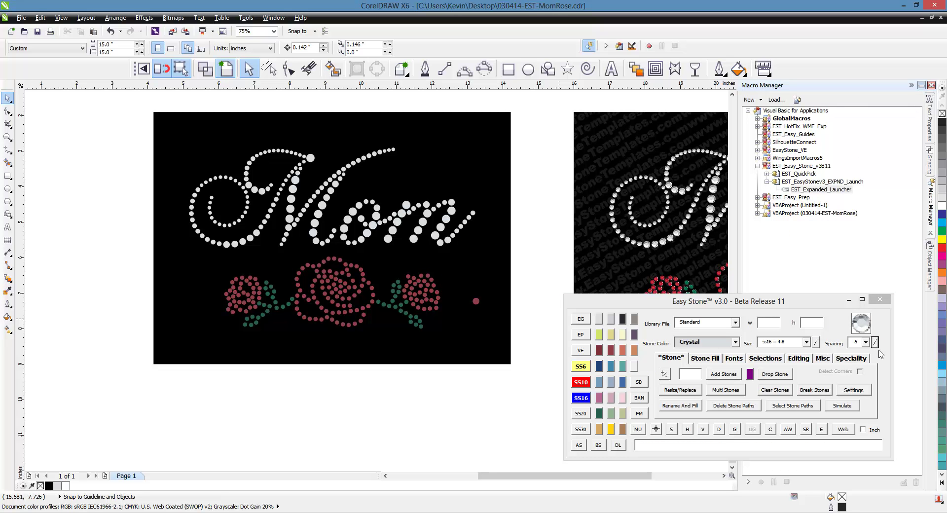
{"action": "left_click", "coordinate": [707, 302]}
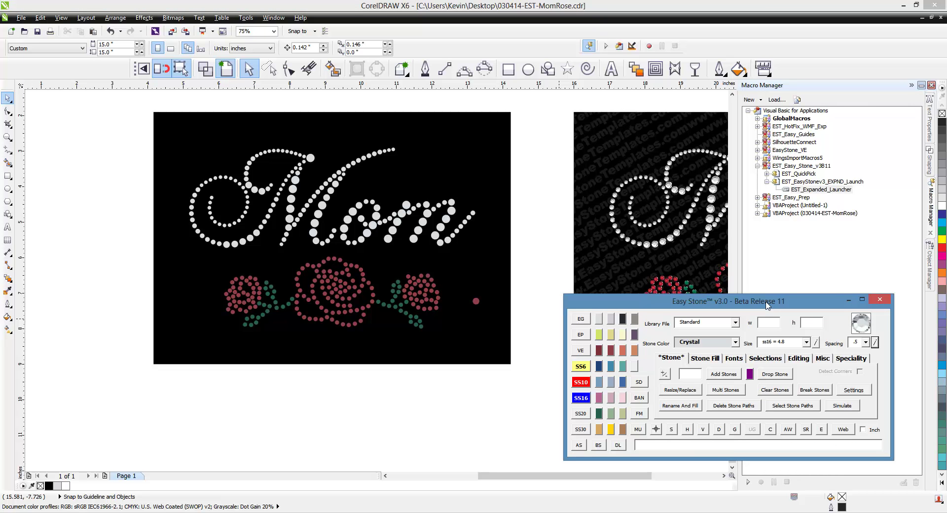
{"action": "left_click_drag", "start_coordinate": [767, 306], "coordinate": [763, 302]}
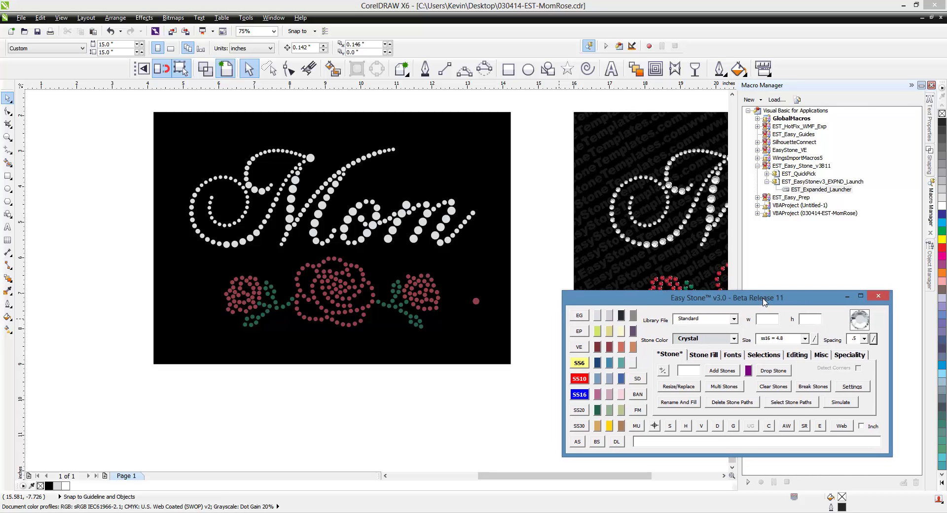